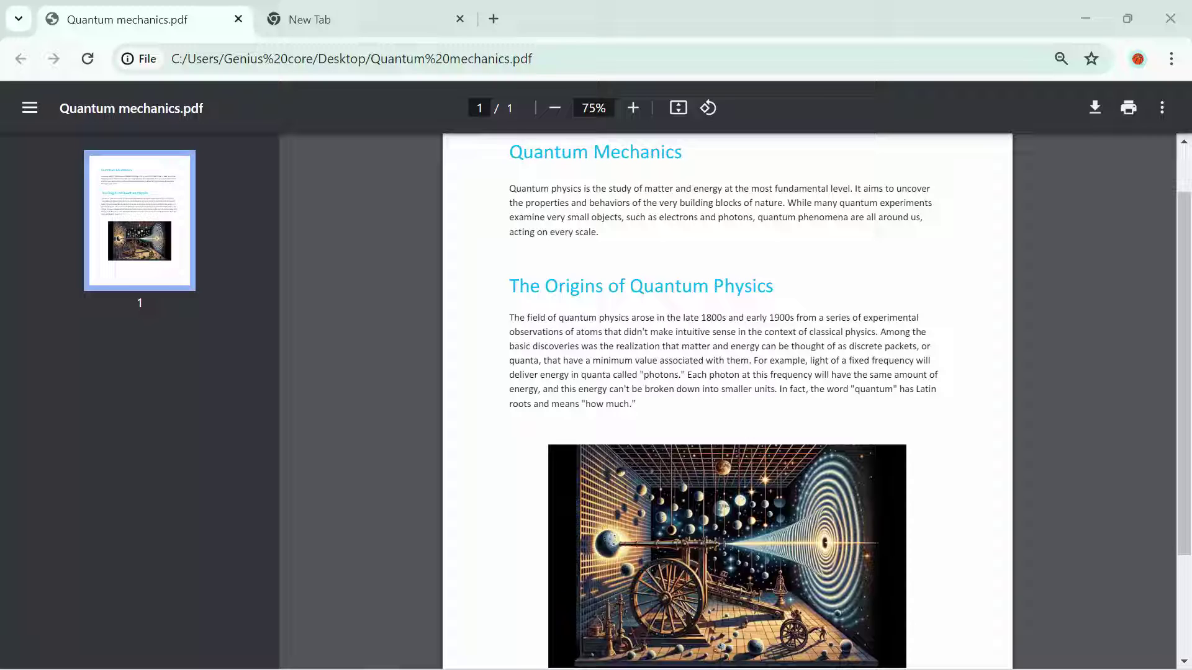
Search Google for 'pdf editor' in the new tab and scroll down to the Smallpdf result.
{"action": "scroll", "coordinate": [855, 490], "scroll_direction": "up", "scroll_amount": 1}
{"action": "scroll", "coordinate": [854, 490], "scroll_direction": "down", "scroll_amount": 3}
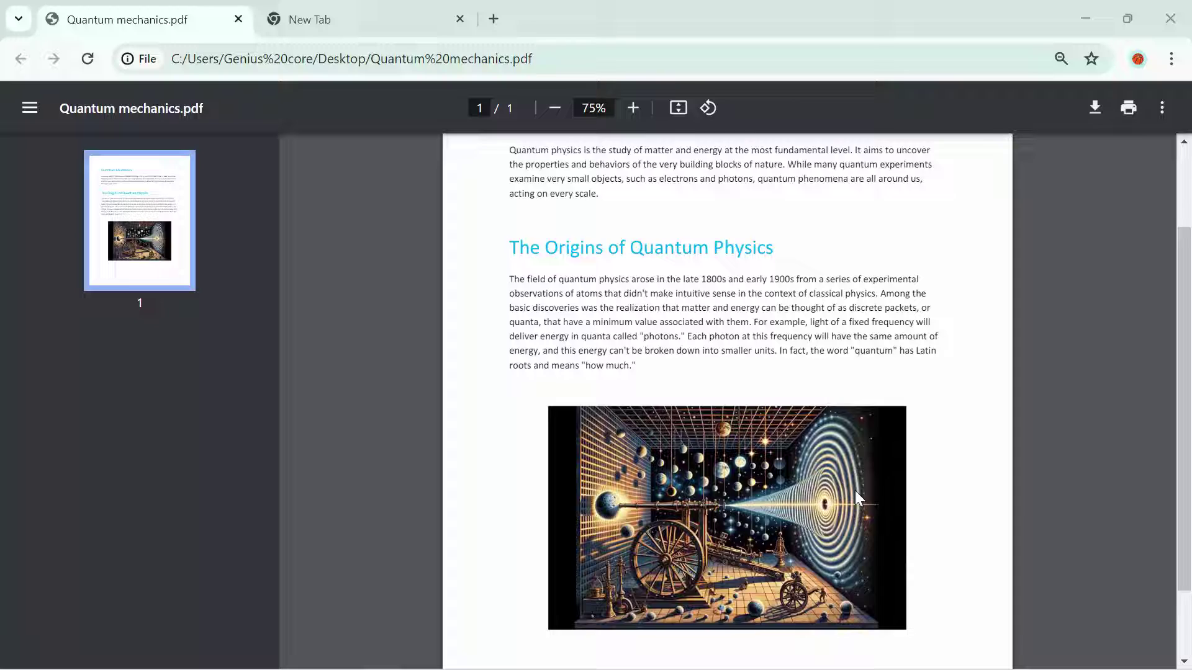
{"action": "scroll", "coordinate": [855, 492], "scroll_direction": "up", "scroll_amount": 2}
{"action": "scroll", "coordinate": [855, 490], "scroll_direction": "down", "scroll_amount": 2}
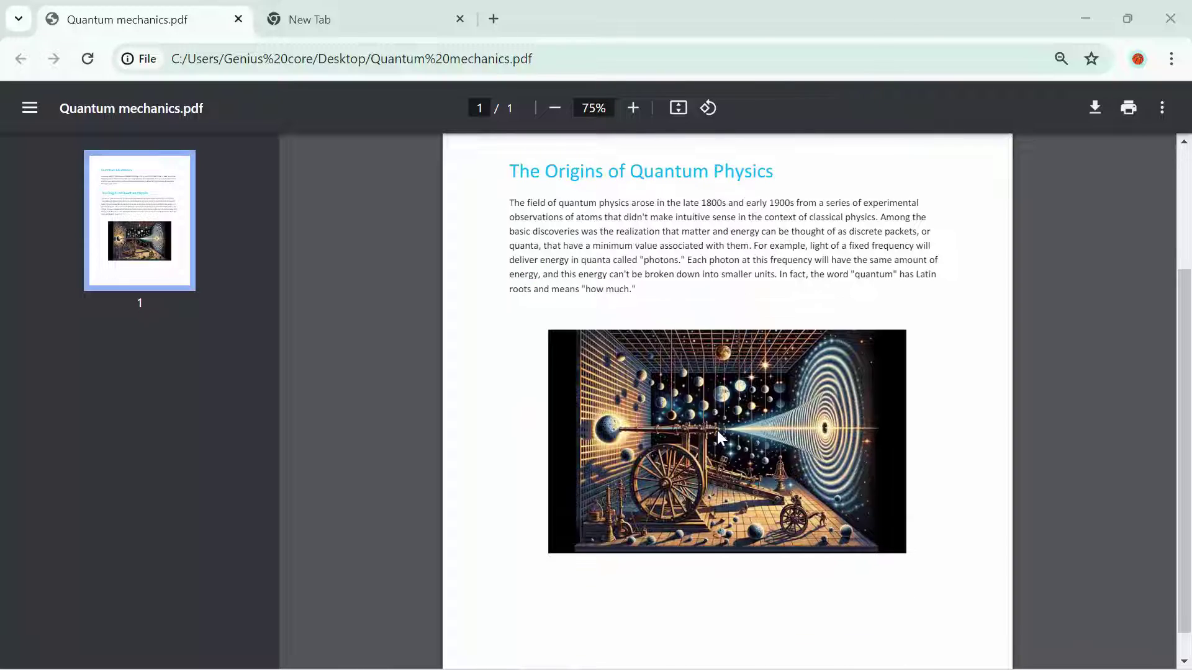
{"action": "scroll", "coordinate": [717, 430], "scroll_direction": "up", "scroll_amount": 3}
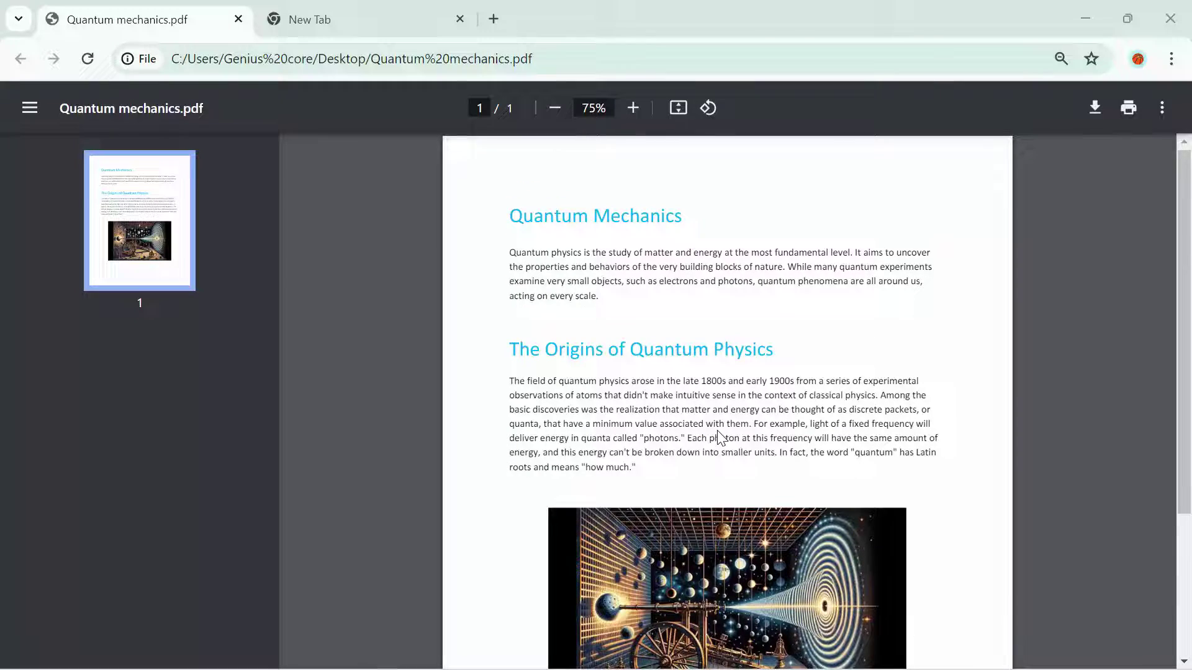
{"action": "scroll", "coordinate": [720, 436], "scroll_direction": "down", "scroll_amount": 3}
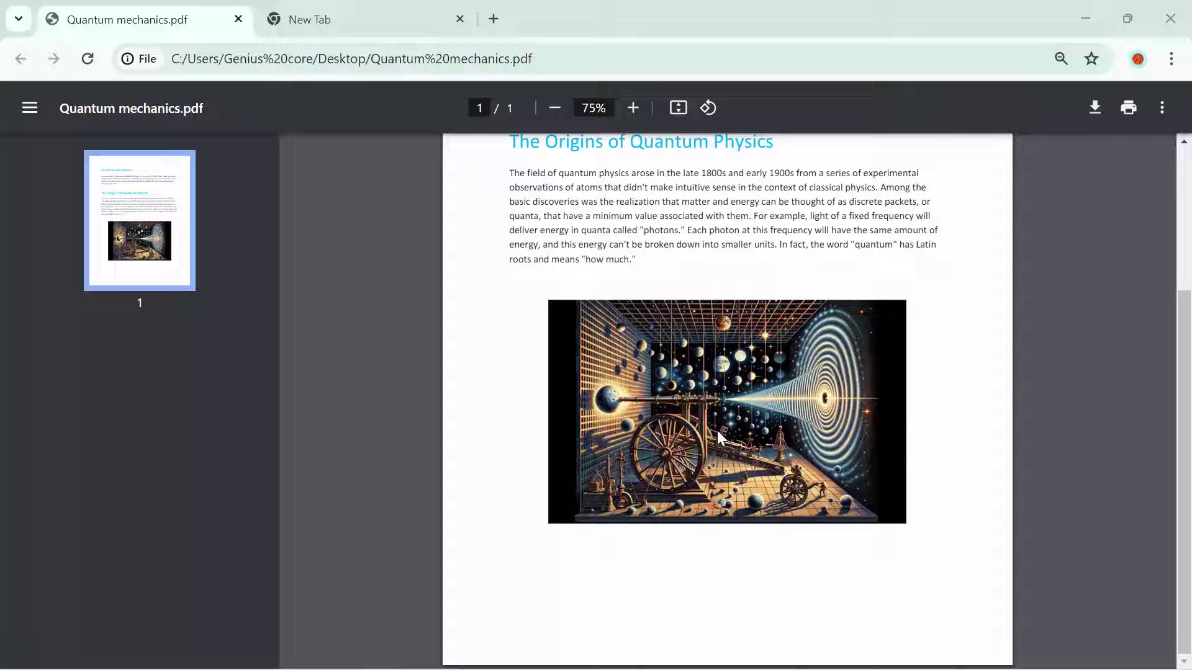
{"action": "left_click", "coordinate": [383, 15]}
{"action": "left_click", "coordinate": [342, 55]}
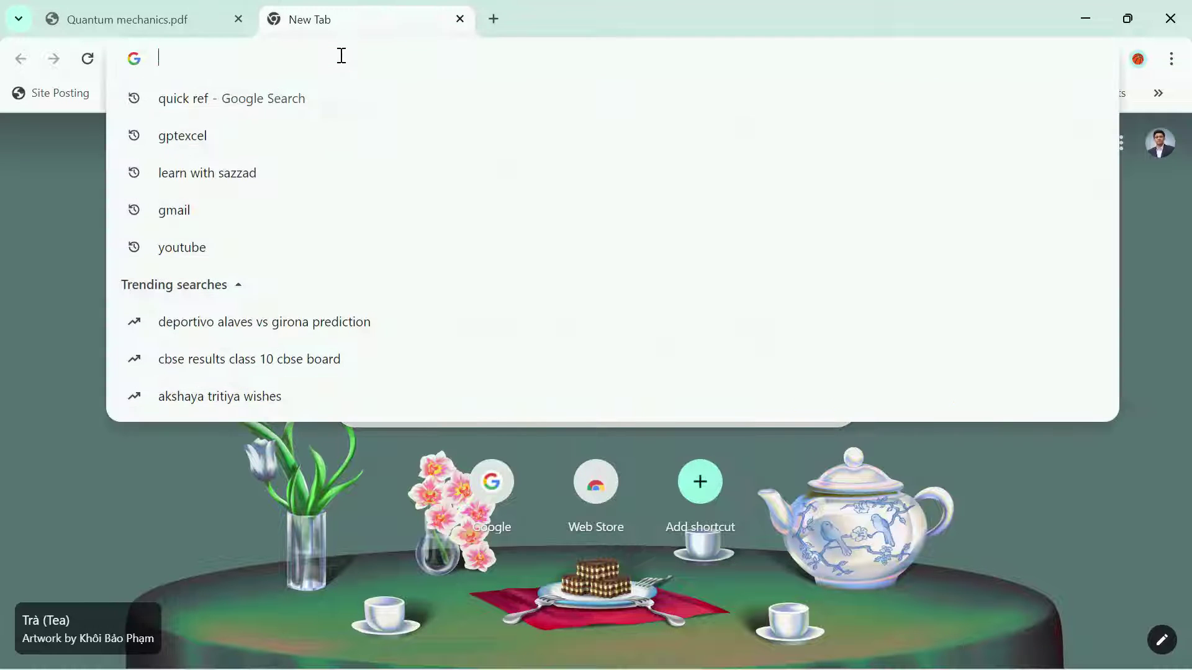
{"action": "type", "text": "ped r"}
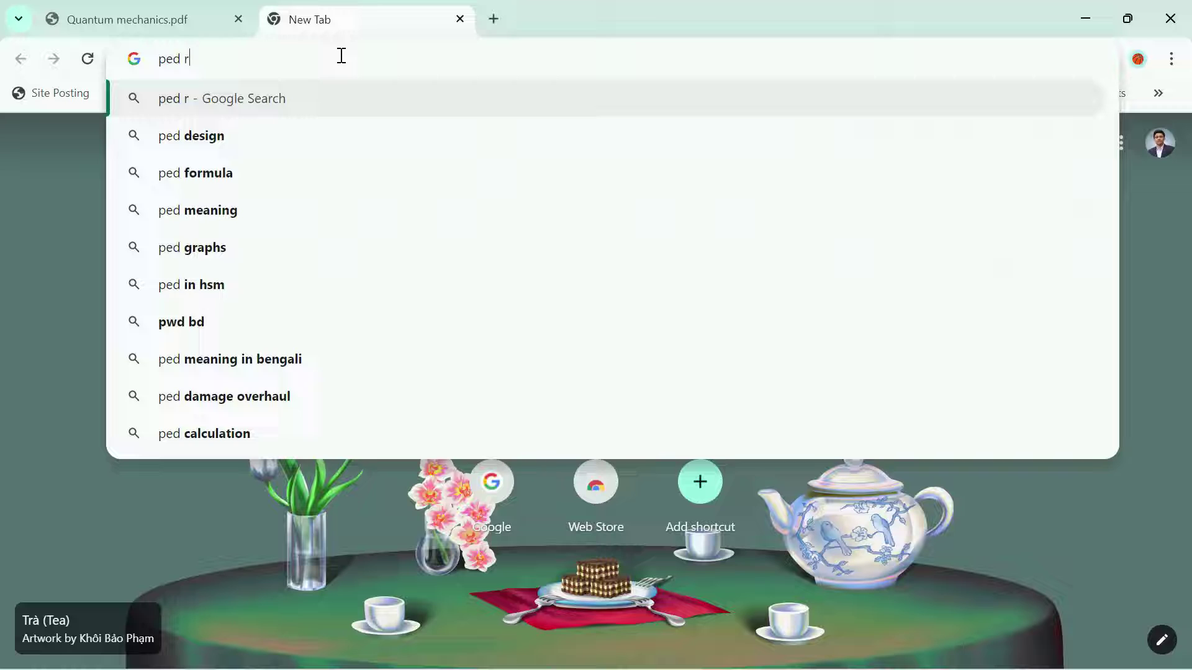
{"action": "type", "text": "di"}
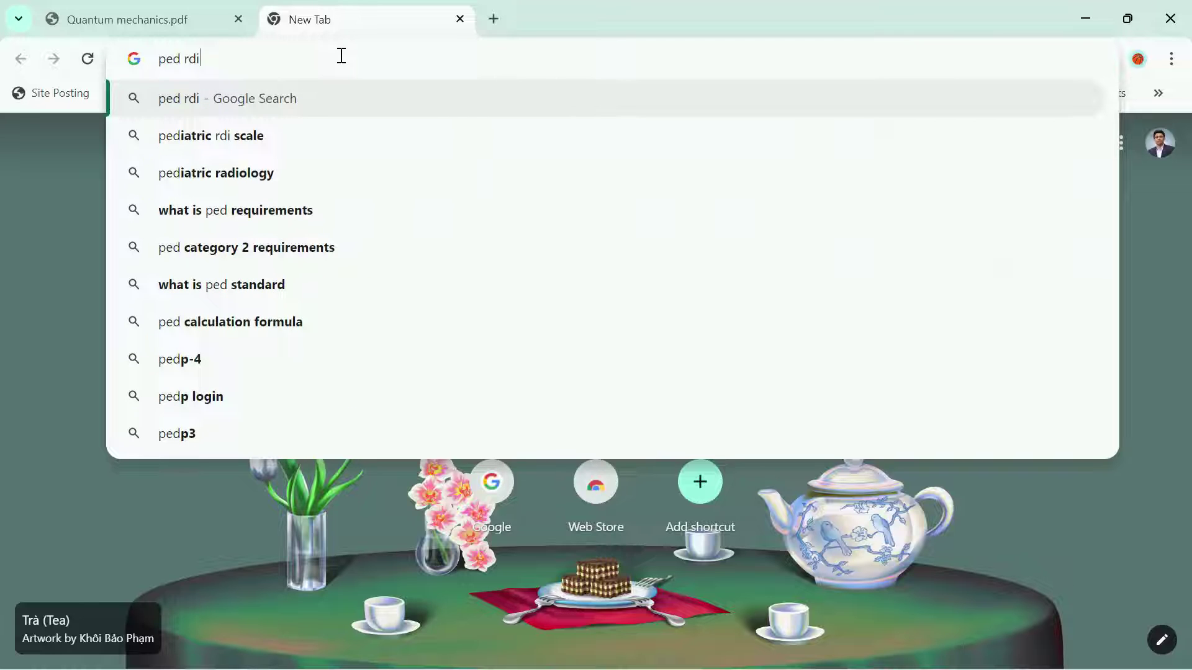
{"action": "key", "text": "BackSpace"}
{"action": "key", "text": "BackSpace"}
{"action": "key", "text": "BackSpace"}
{"action": "key", "text": "BackSpace"}
{"action": "key", "text": "BackSpace"}
{"action": "key", "text": "BackSpace"}
{"action": "type", "text": "d"}
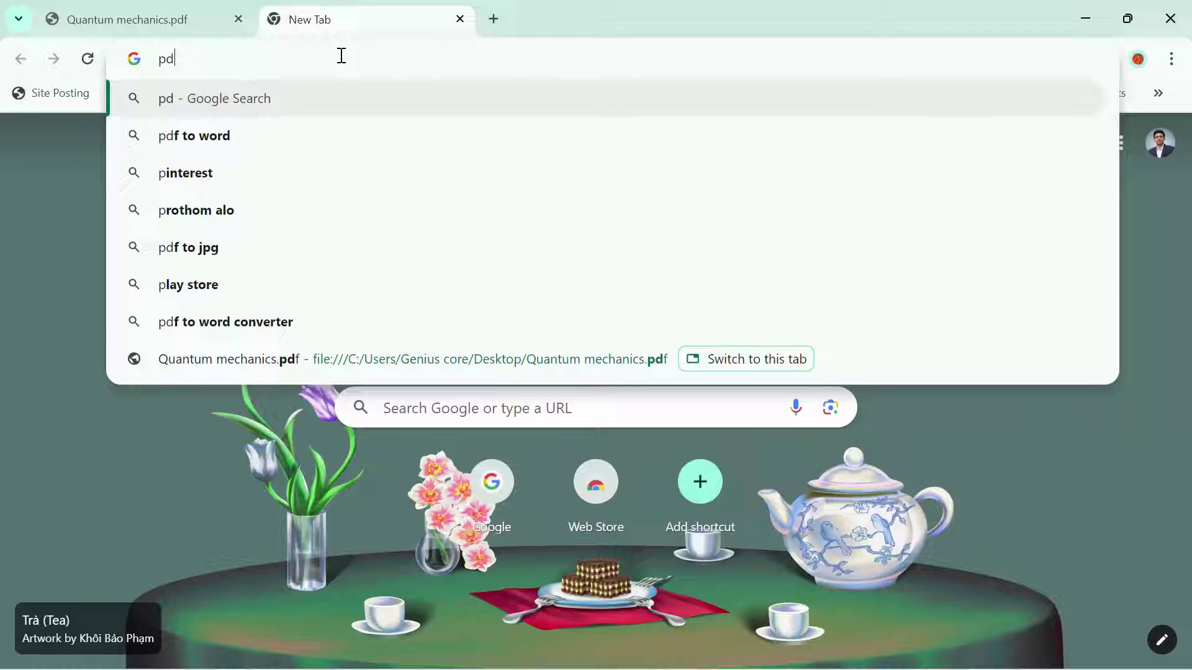
{"action": "type", "text": "f editor"}
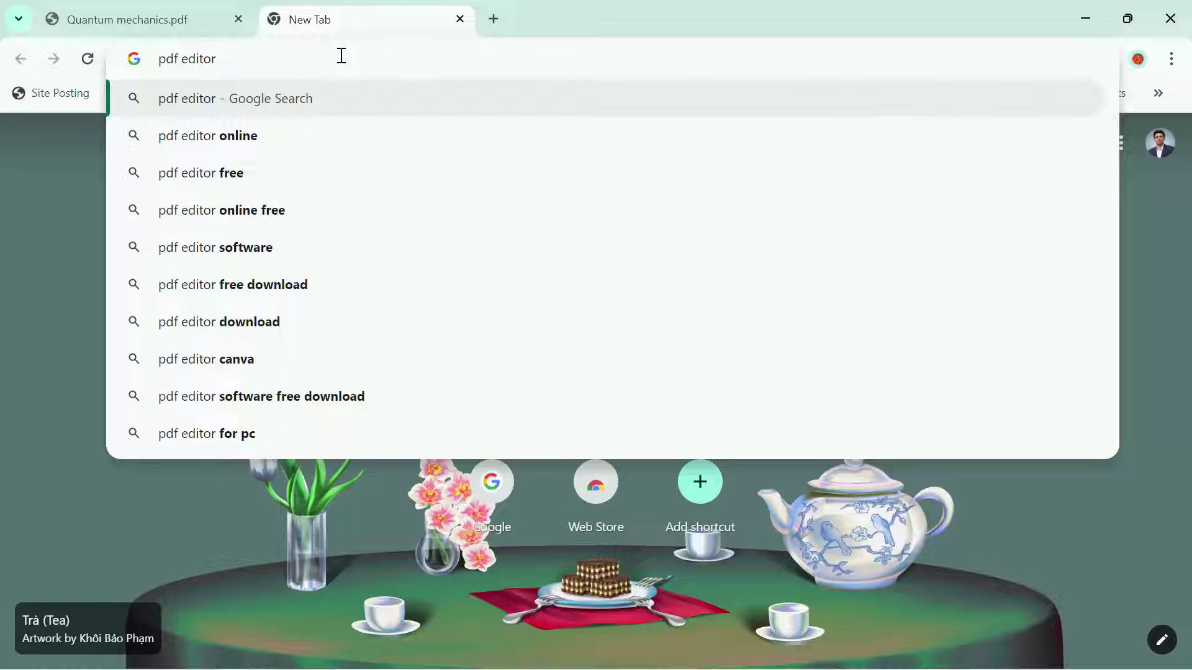
{"action": "key", "text": "Return"}
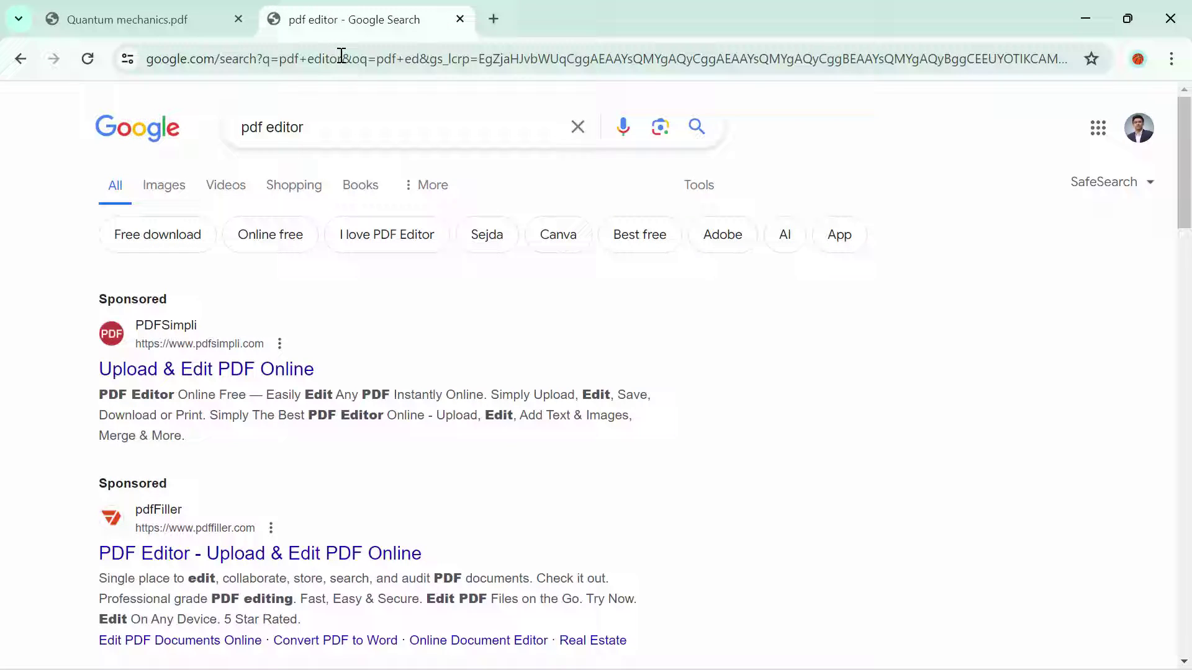
{"action": "scroll", "coordinate": [311, 340], "scroll_direction": "down", "scroll_amount": 8}
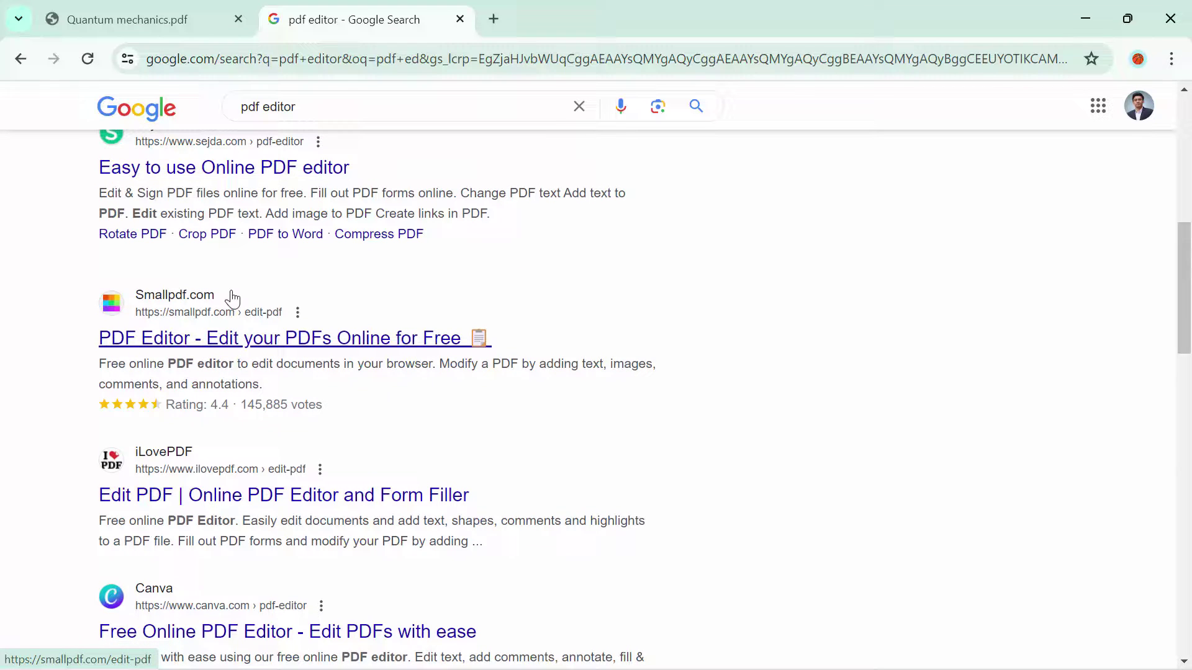
Go to Smallpdf's PDF Editor, dismiss the translation popup, and bring up the file chooser.
{"action": "left_click", "coordinate": [212, 350]}
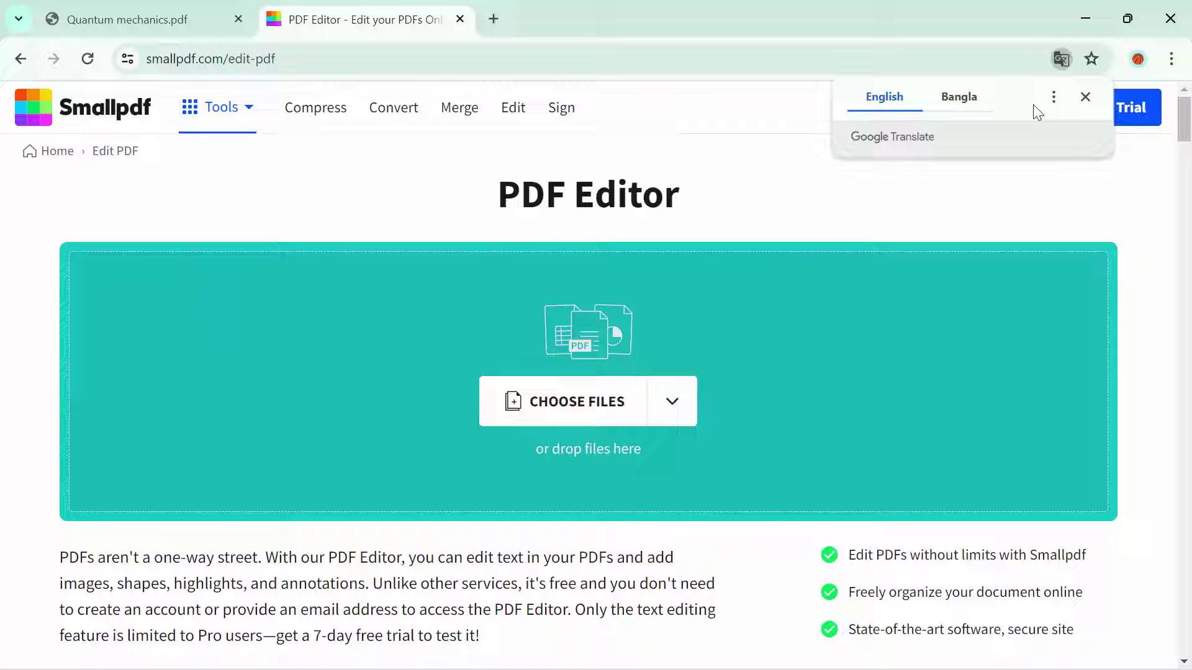
{"action": "left_click", "coordinate": [1084, 101]}
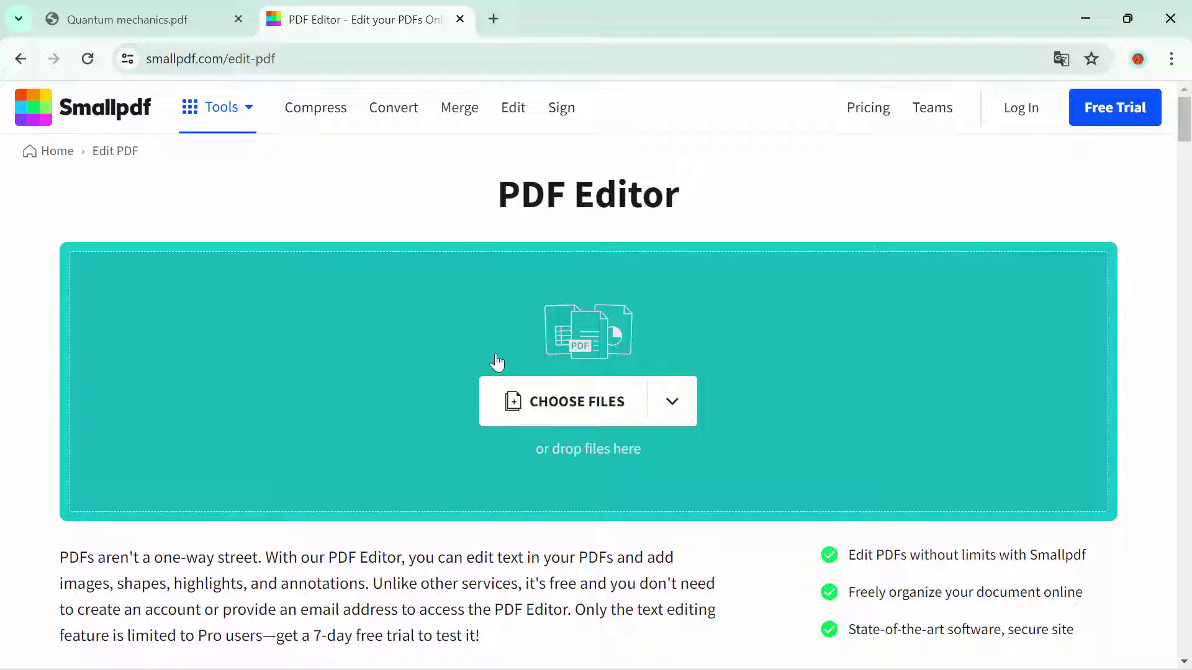
{"action": "left_click", "coordinate": [570, 419]}
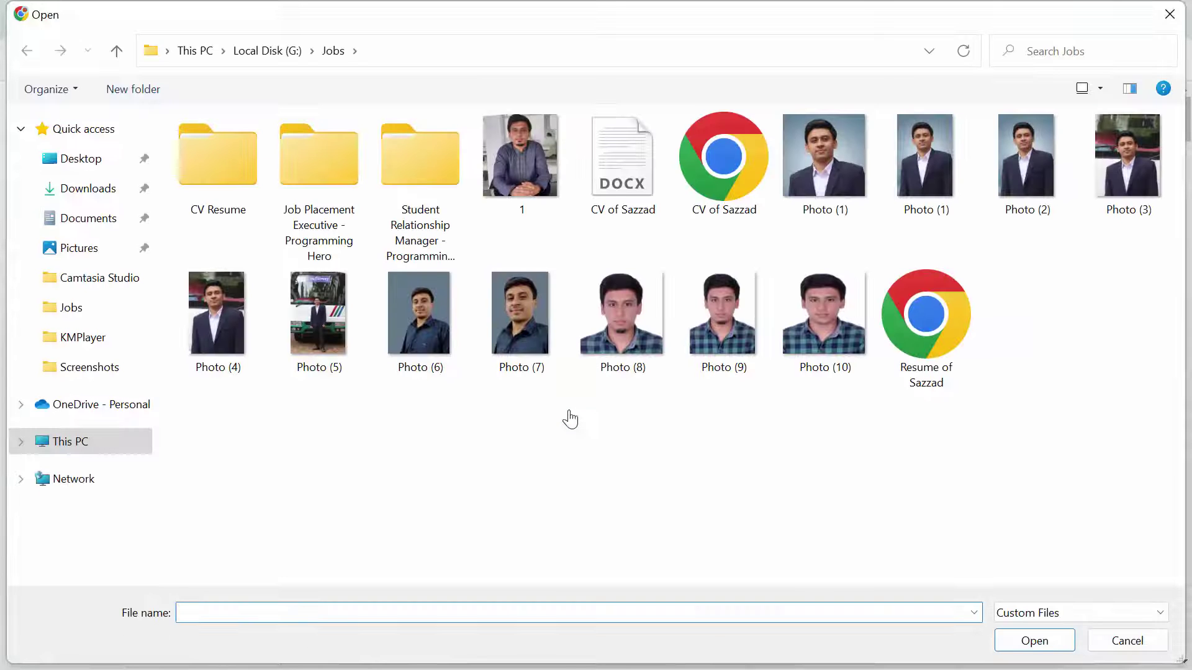
Open Quantum mechanics.pdf from the Desktop into the Smallpdf editor.
{"action": "left_click", "coordinate": [108, 158]}
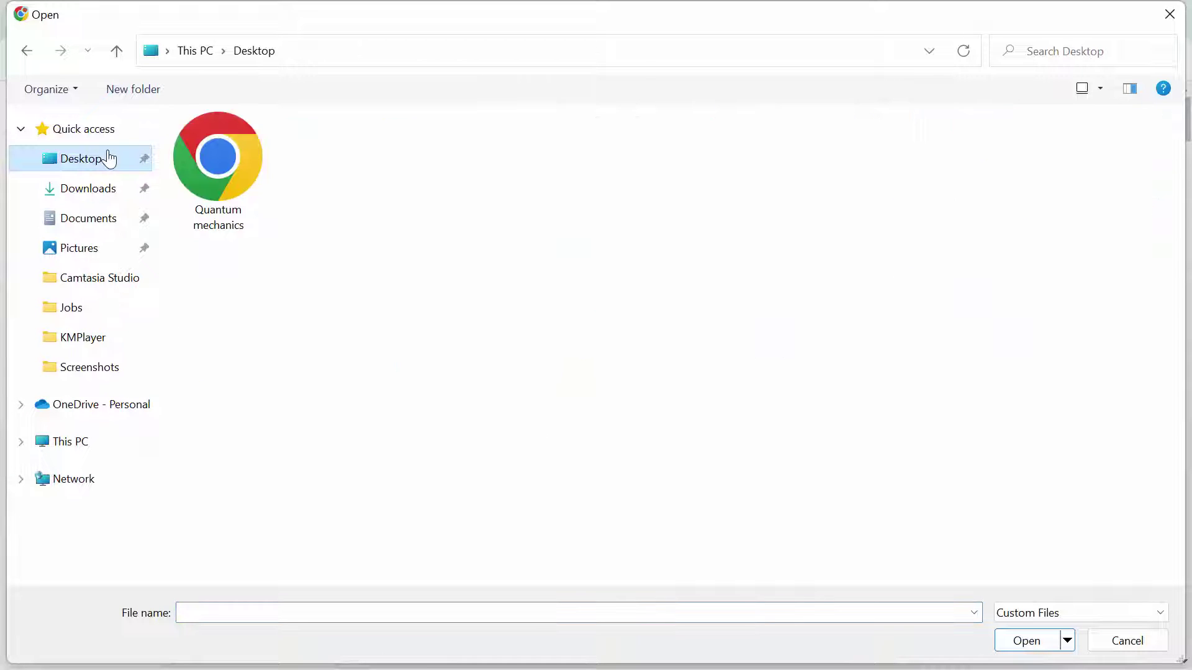
{"action": "left_click", "coordinate": [234, 175]}
{"action": "double_click", "coordinate": [234, 175]}
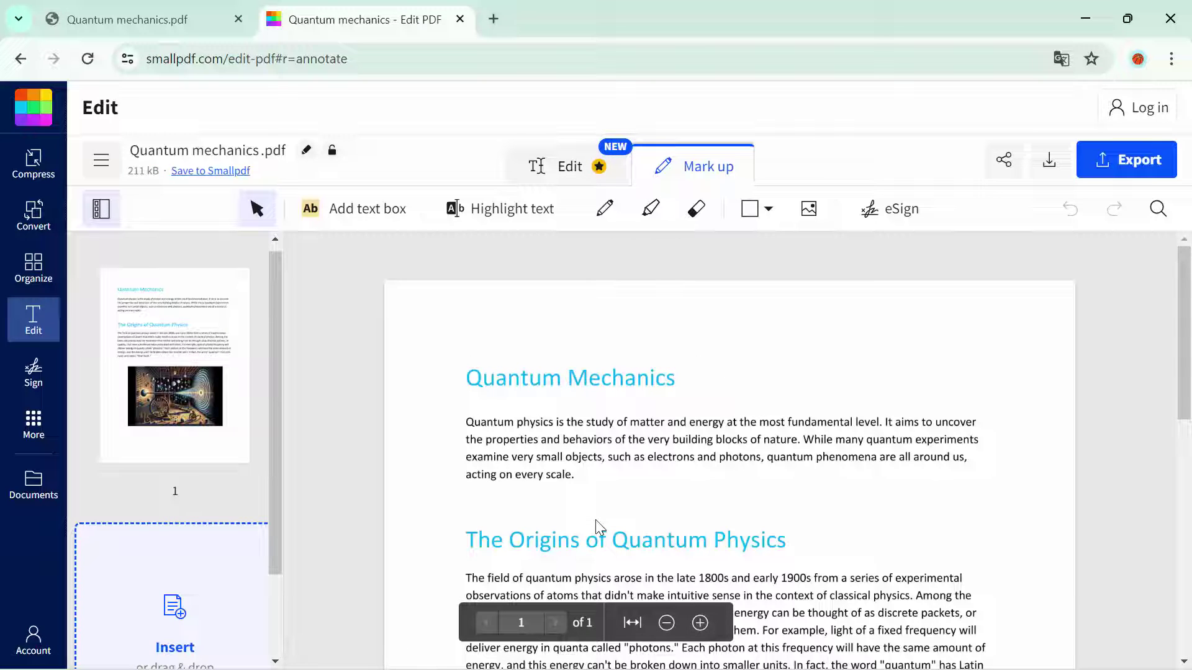
{"action": "scroll", "coordinate": [595, 520], "scroll_direction": "down", "scroll_amount": 6}
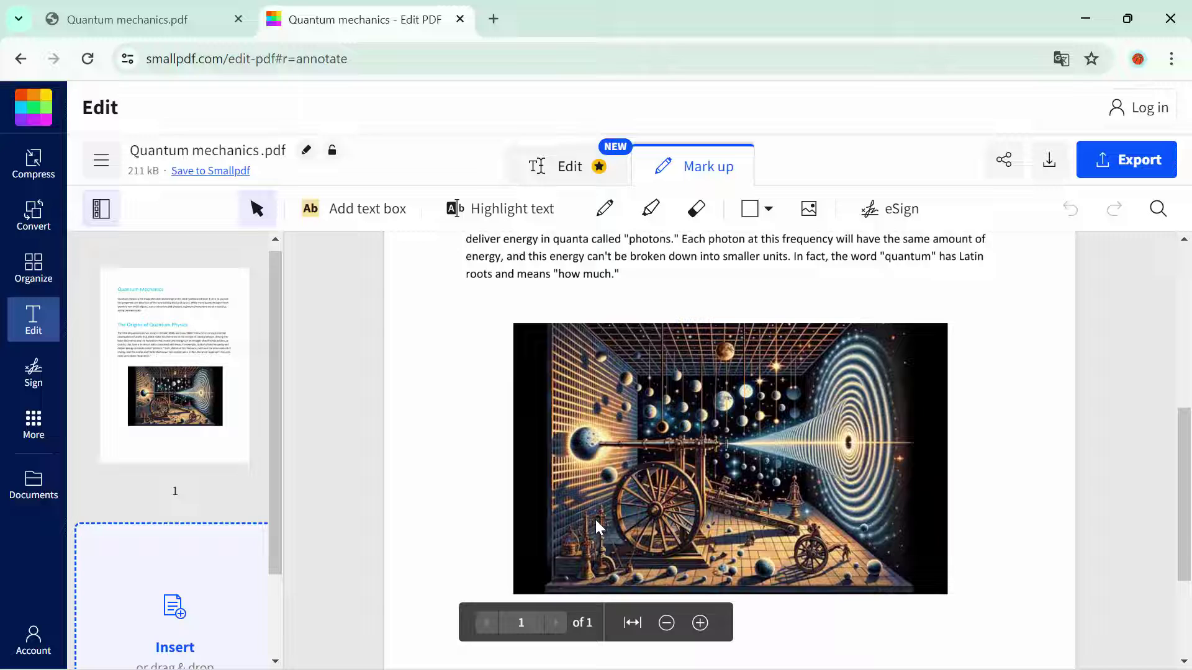
{"action": "scroll", "coordinate": [596, 520], "scroll_direction": "up", "scroll_amount": 1}
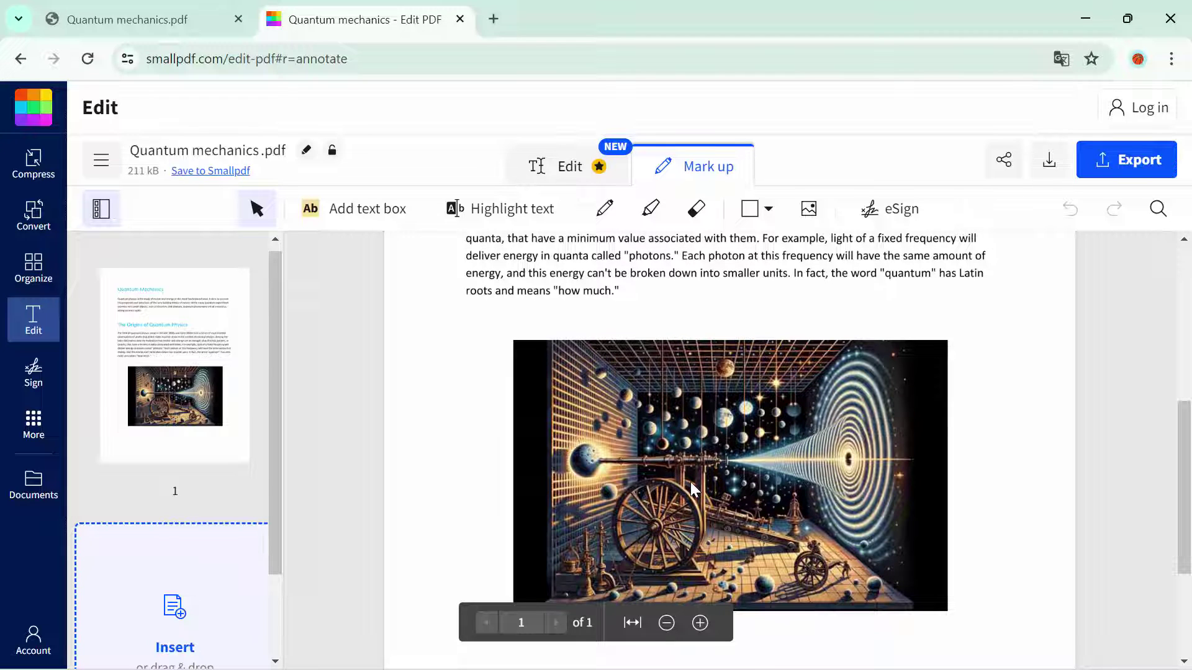
{"action": "scroll", "coordinate": [691, 488], "scroll_direction": "down", "scroll_amount": 1}
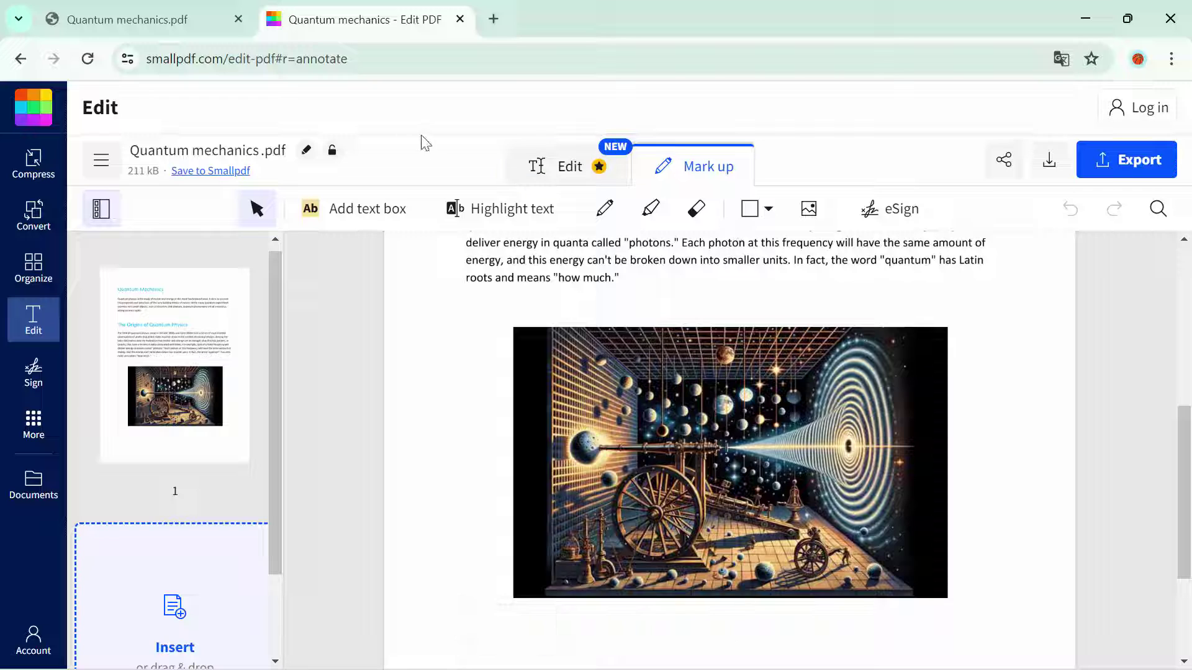
Draw a rectangle around the illustration and fine-tune its top and bottom edges to fit.
{"action": "left_click", "coordinate": [767, 210]}
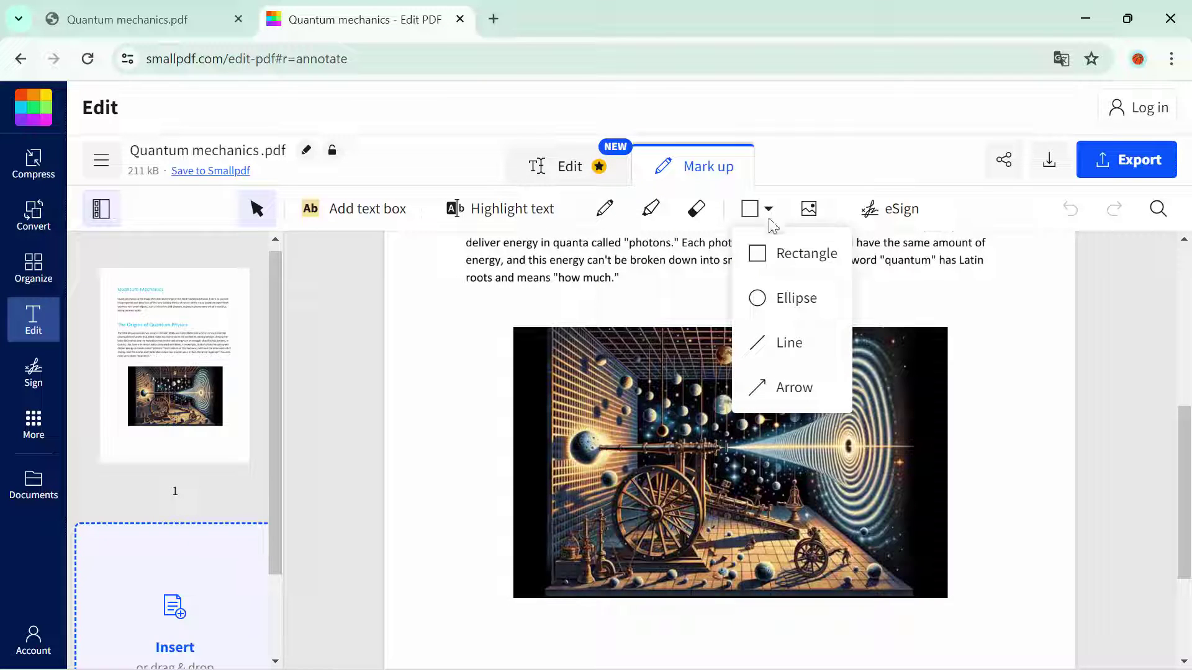
{"action": "left_click", "coordinate": [778, 265]}
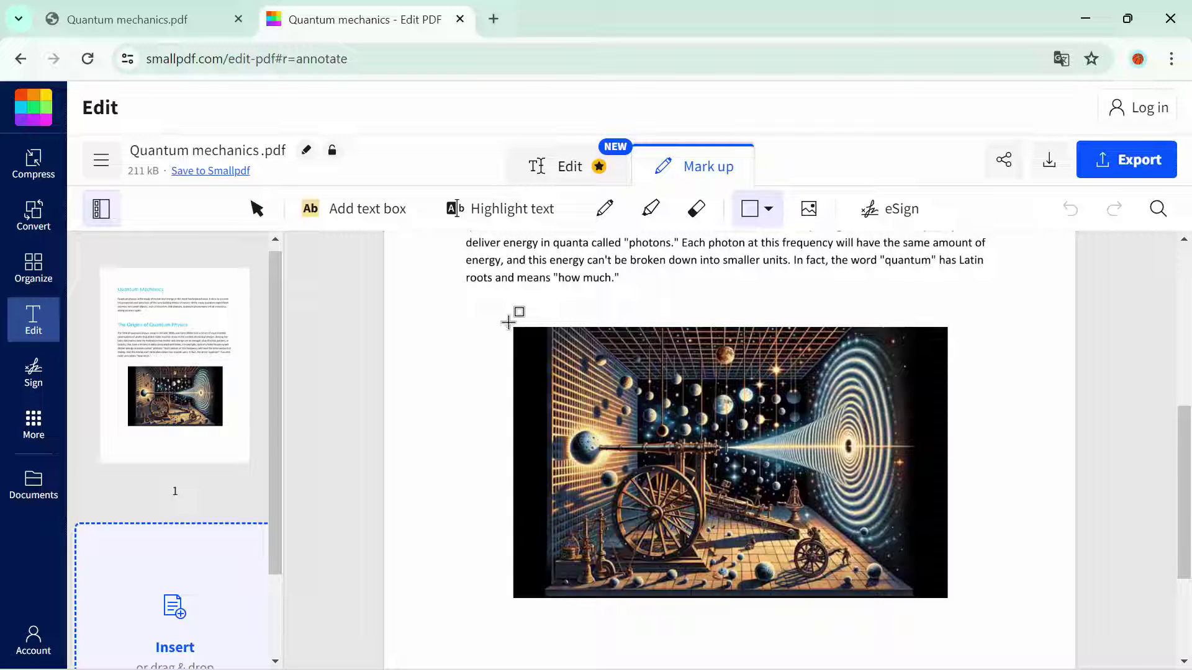
{"action": "mouse_move", "coordinate": [508, 324]}
{"action": "left_mouse_down"}
{"action": "mouse_move", "coordinate": [559, 401]}
{"action": "mouse_move", "coordinate": [848, 439]}
{"action": "mouse_move", "coordinate": [955, 581]}
{"action": "mouse_move", "coordinate": [959, 606]}
{"action": "left_mouse_up"}
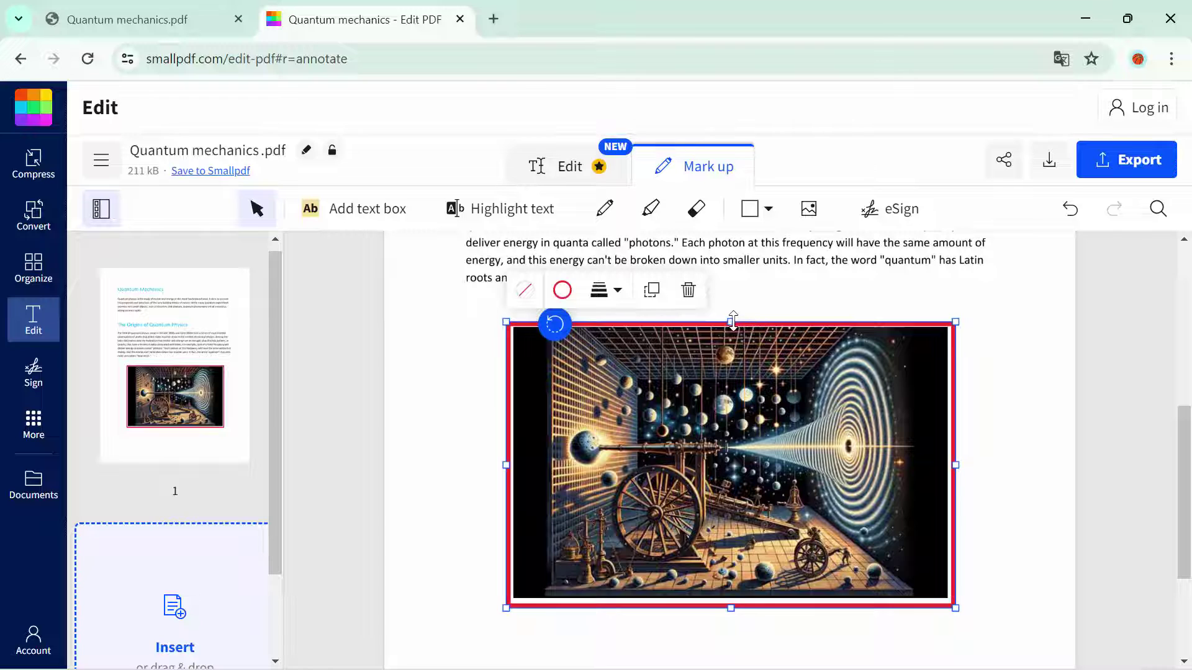
{"action": "left_click_drag", "start_coordinate": [733, 319], "coordinate": [733, 315]}
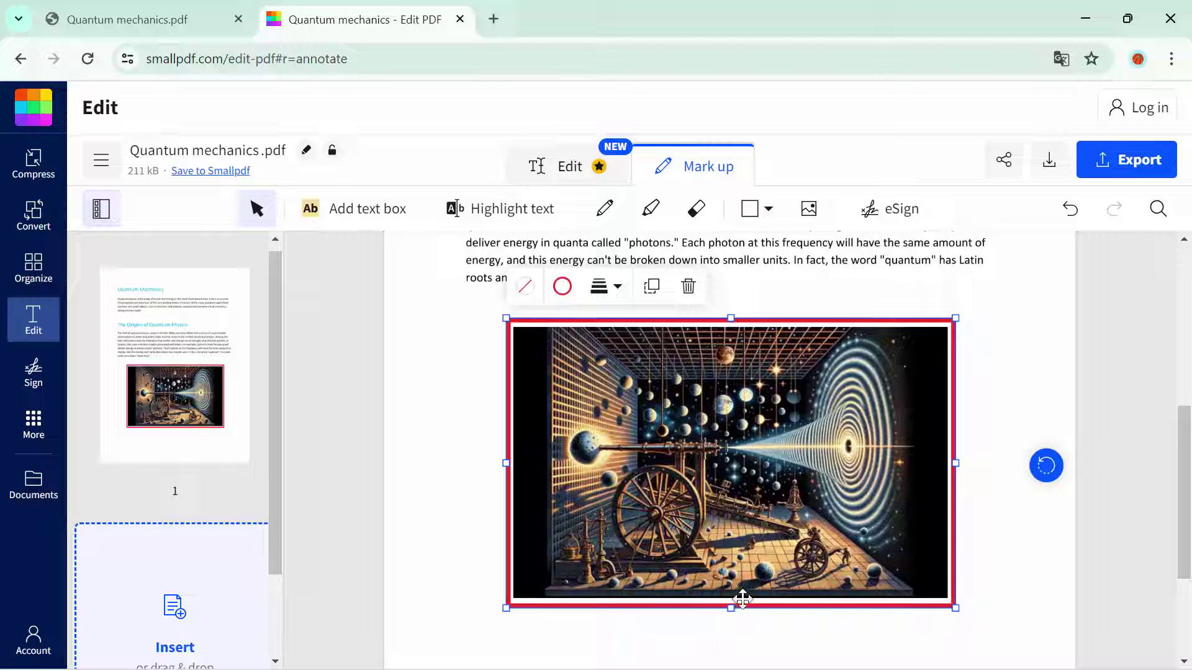
{"action": "left_click_drag", "start_coordinate": [731, 603], "coordinate": [731, 603]}
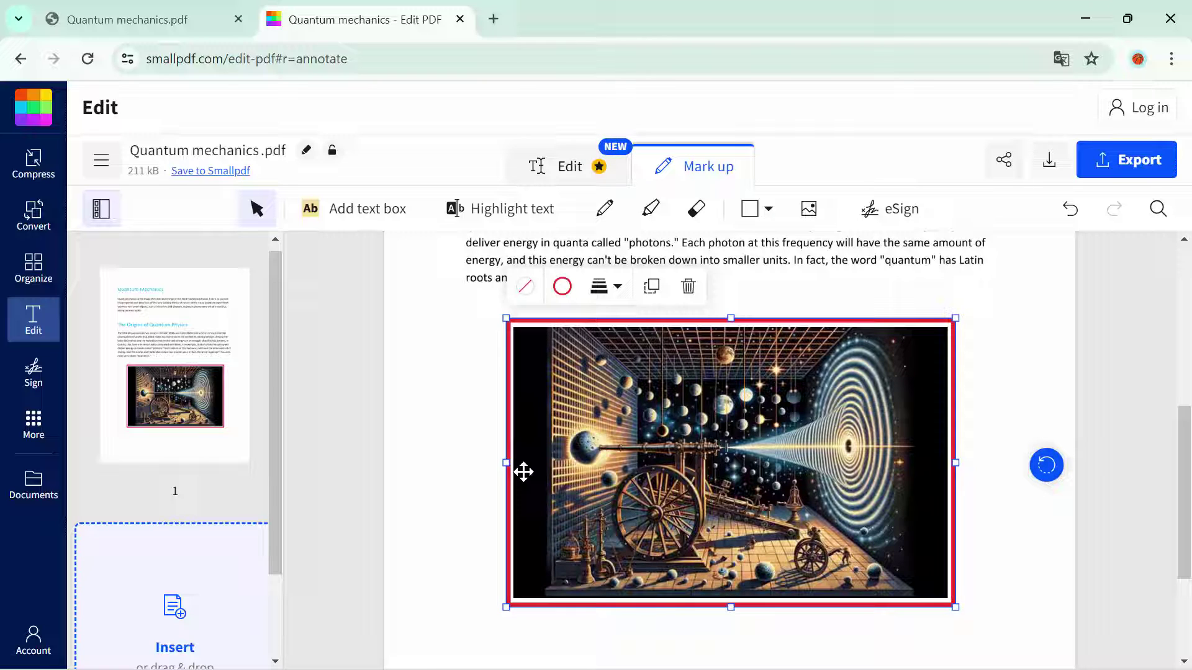
Thin the image frame's border to 2px.
{"action": "left_click", "coordinate": [602, 287]}
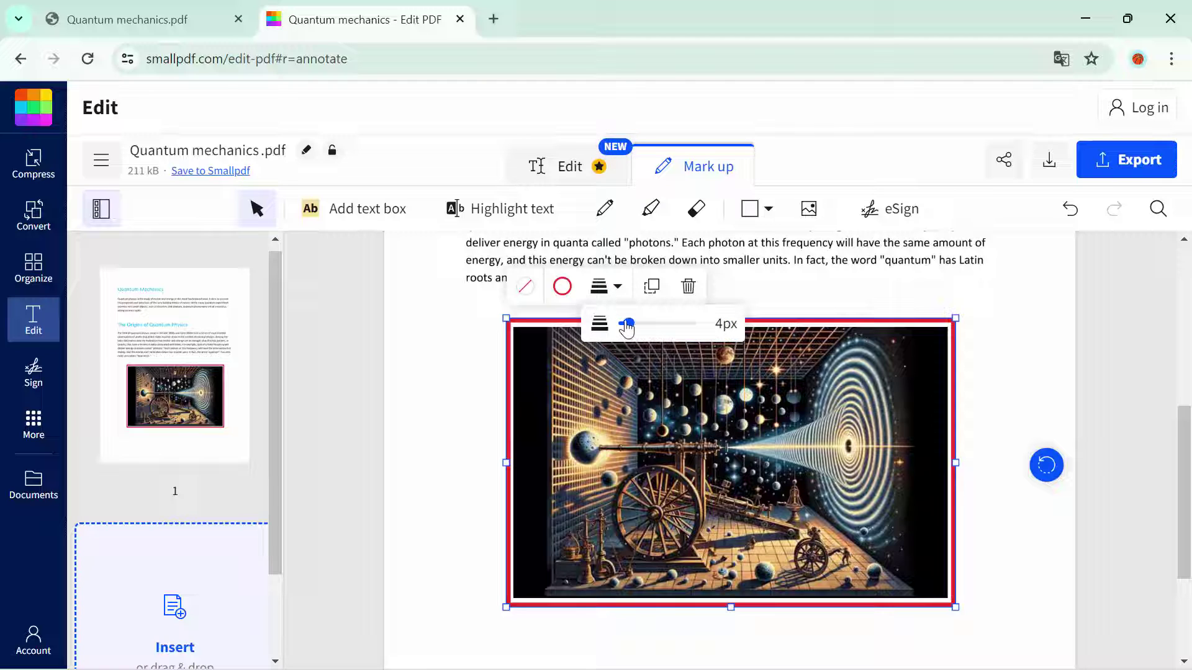
{"action": "left_click_drag", "start_coordinate": [627, 329], "coordinate": [624, 329]}
{"action": "left_click", "coordinate": [1013, 409]}
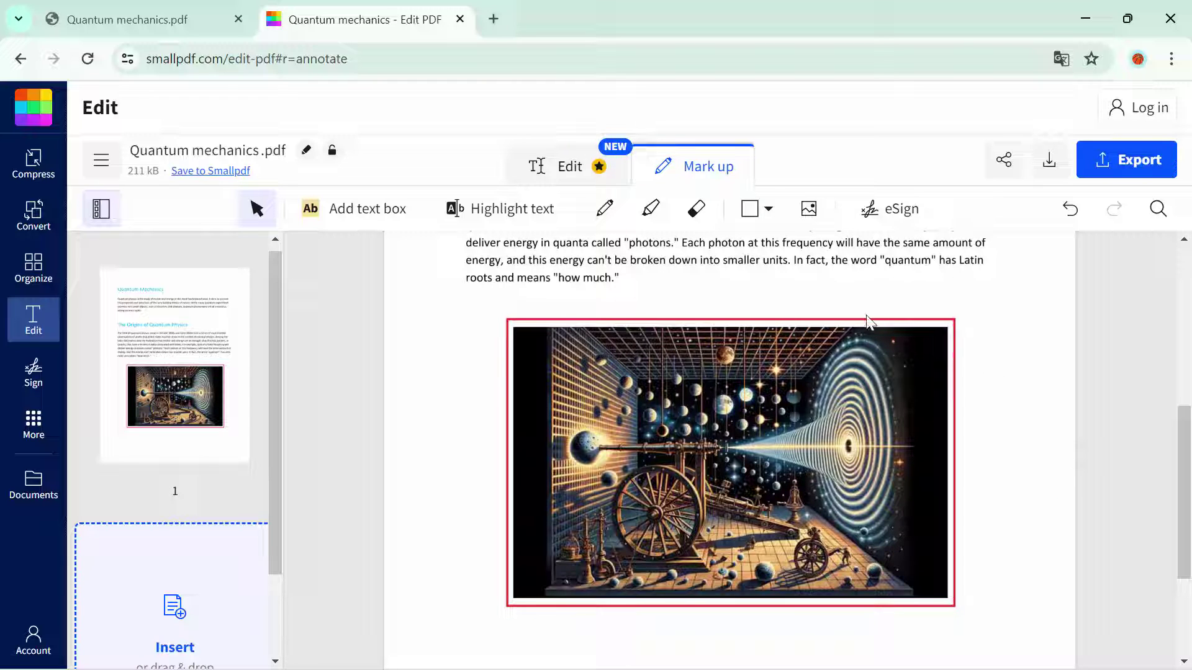
Change the image frame's outline colour from red to green.
{"action": "left_click", "coordinate": [948, 357]}
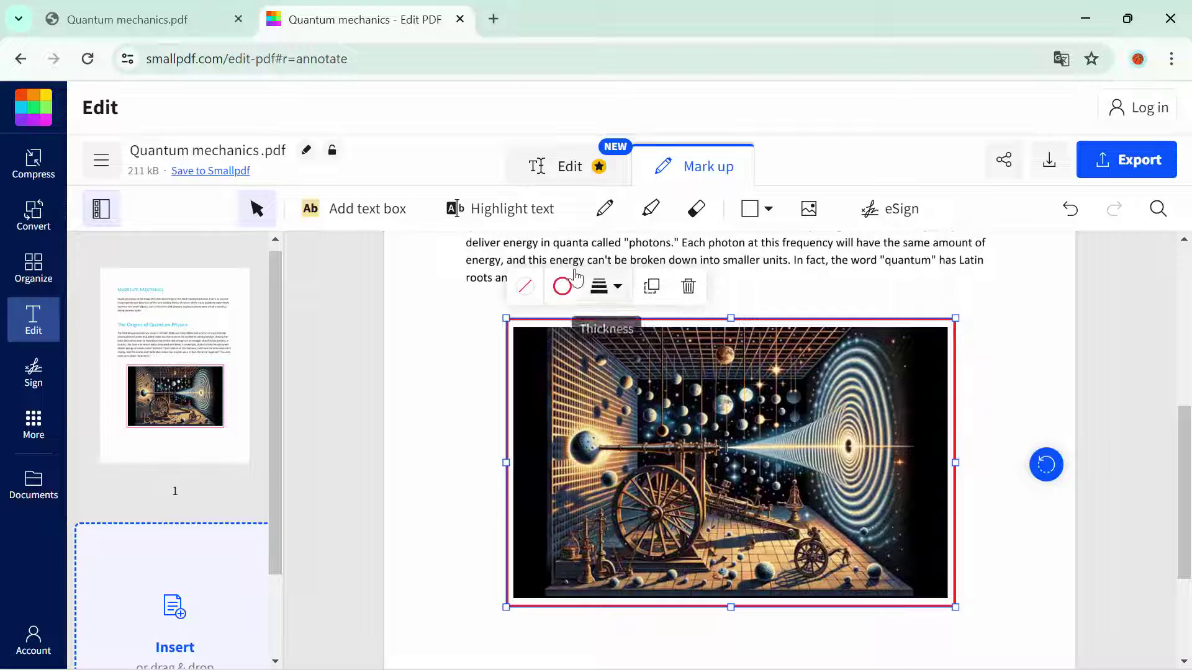
{"action": "left_click", "coordinate": [562, 286]}
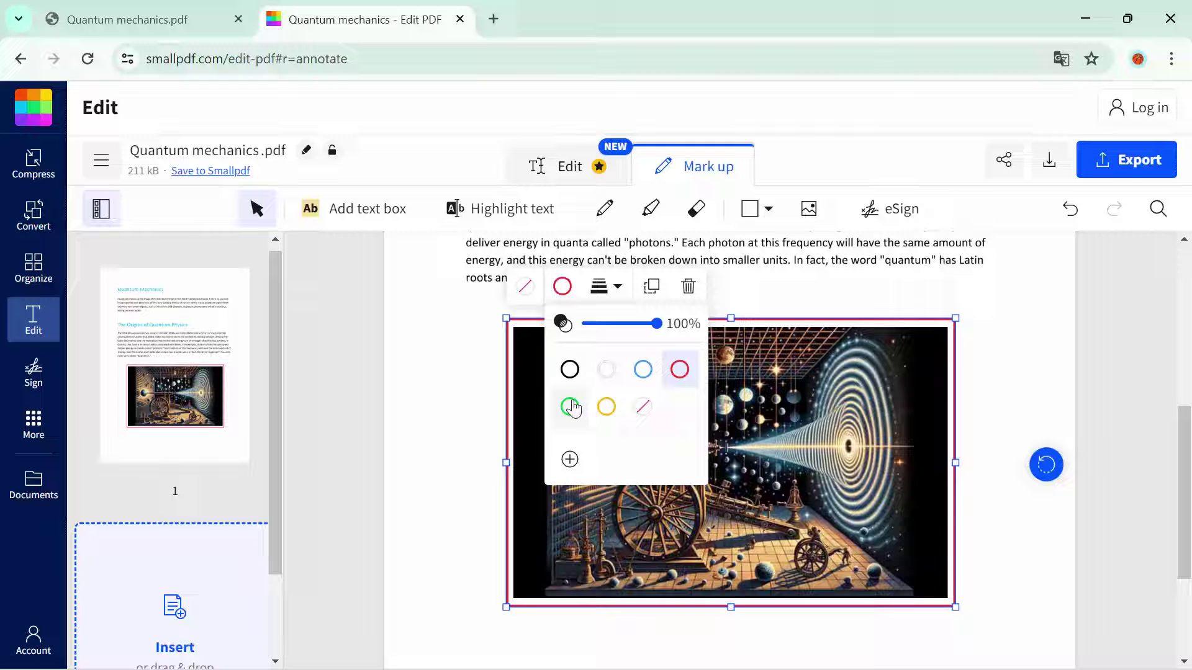
{"action": "left_click", "coordinate": [570, 406]}
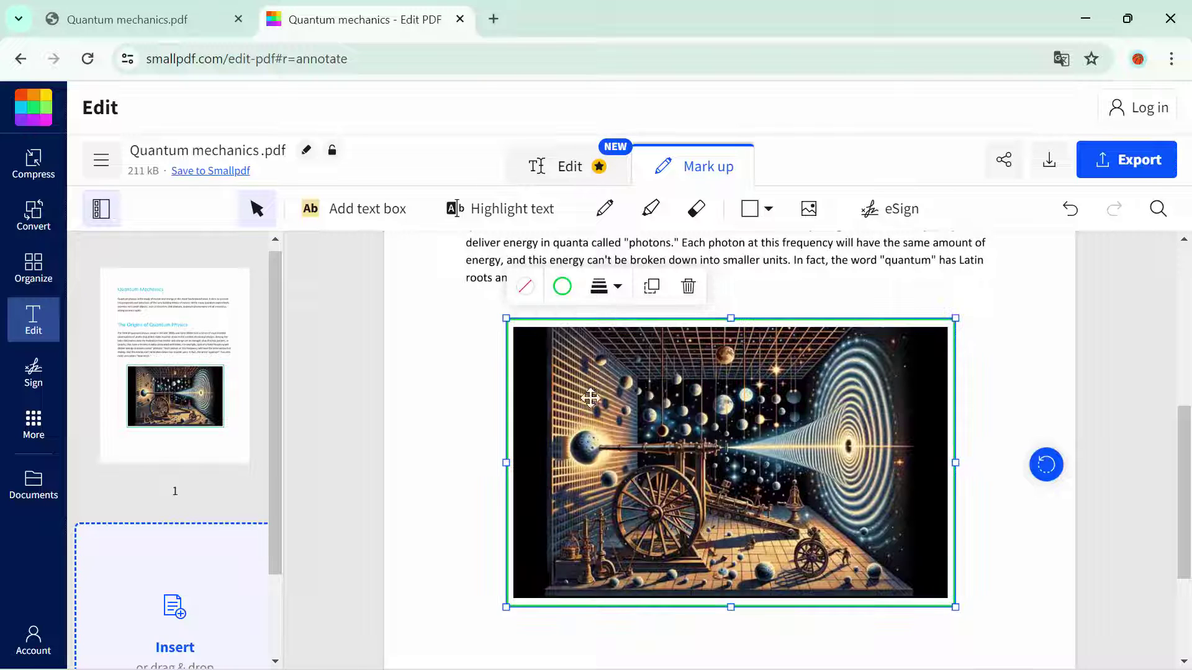
{"action": "left_click", "coordinate": [1033, 373]}
{"action": "scroll", "coordinate": [1033, 374], "scroll_direction": "up", "scroll_amount": 2}
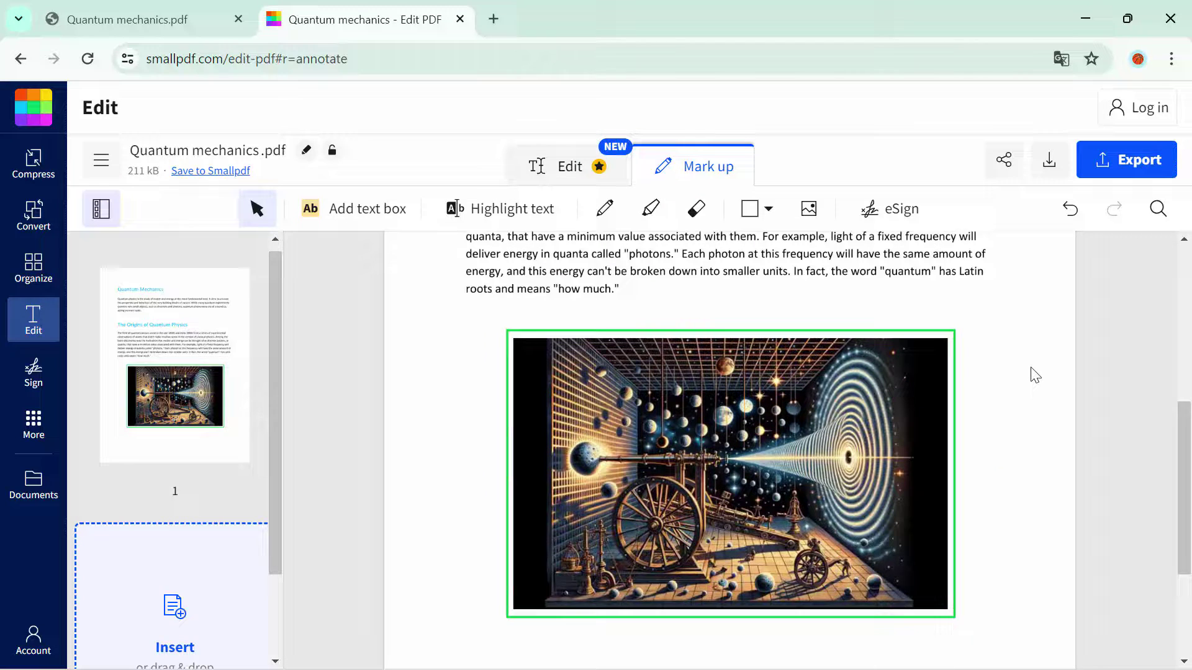
{"action": "scroll", "coordinate": [1034, 374], "scroll_direction": "up", "scroll_amount": 3}
{"action": "scroll", "coordinate": [1033, 374], "scroll_direction": "up", "scroll_amount": 1}
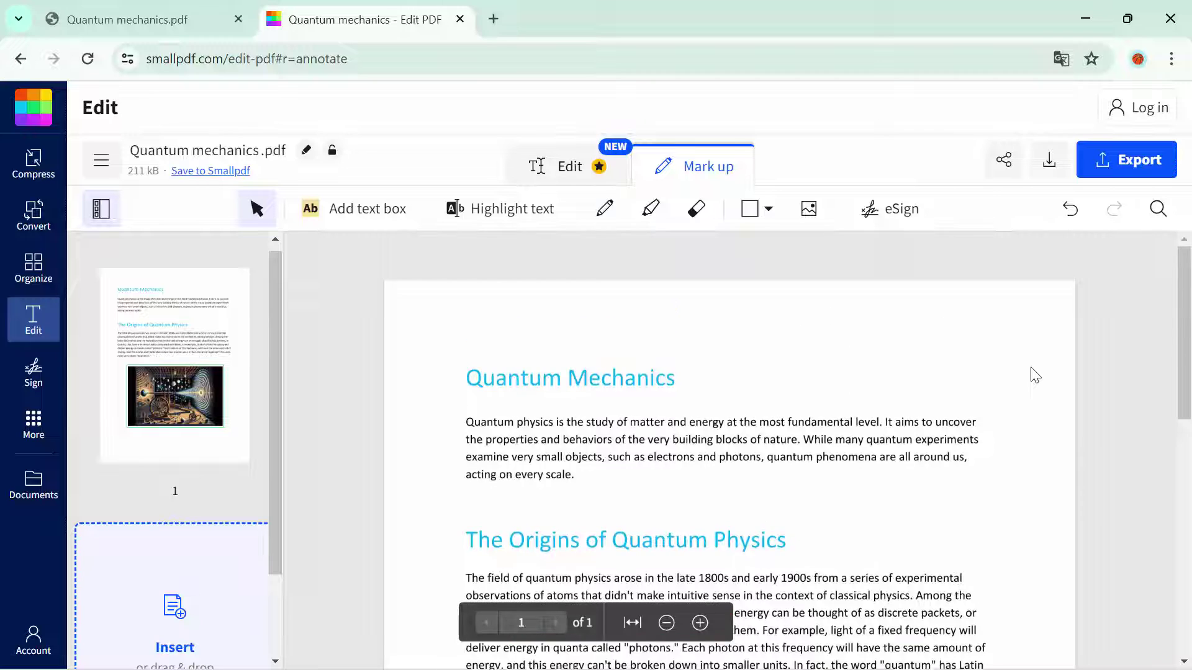
{"action": "scroll", "coordinate": [1034, 373], "scroll_direction": "down", "scroll_amount": 3}
{"action": "scroll", "coordinate": [1033, 374], "scroll_direction": "up", "scroll_amount": 3}
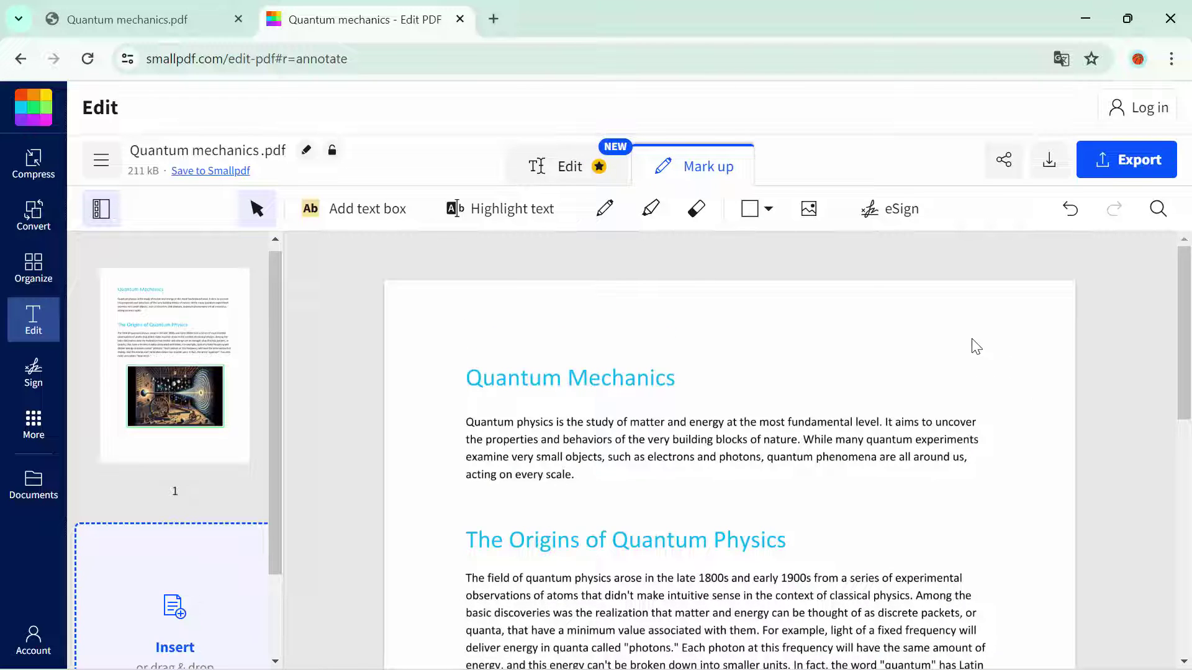
Draw a second rectangle from above the title, stretching its bottom edge below the image.
{"action": "left_click", "coordinate": [769, 209]}
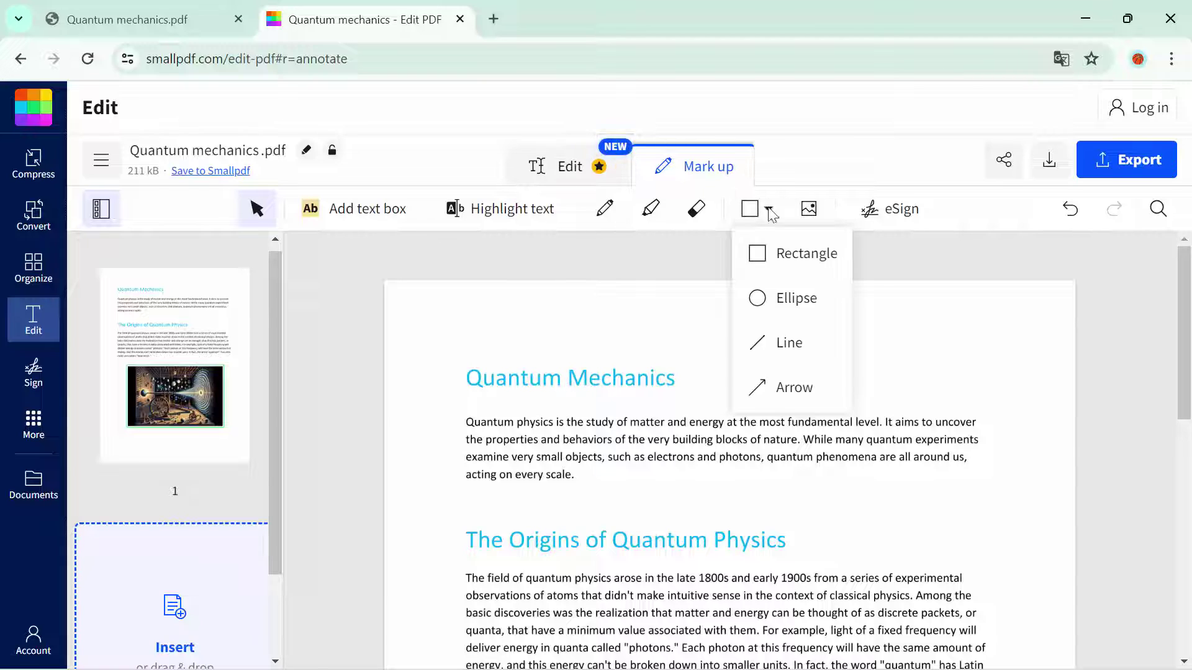
{"action": "left_click", "coordinate": [781, 256]}
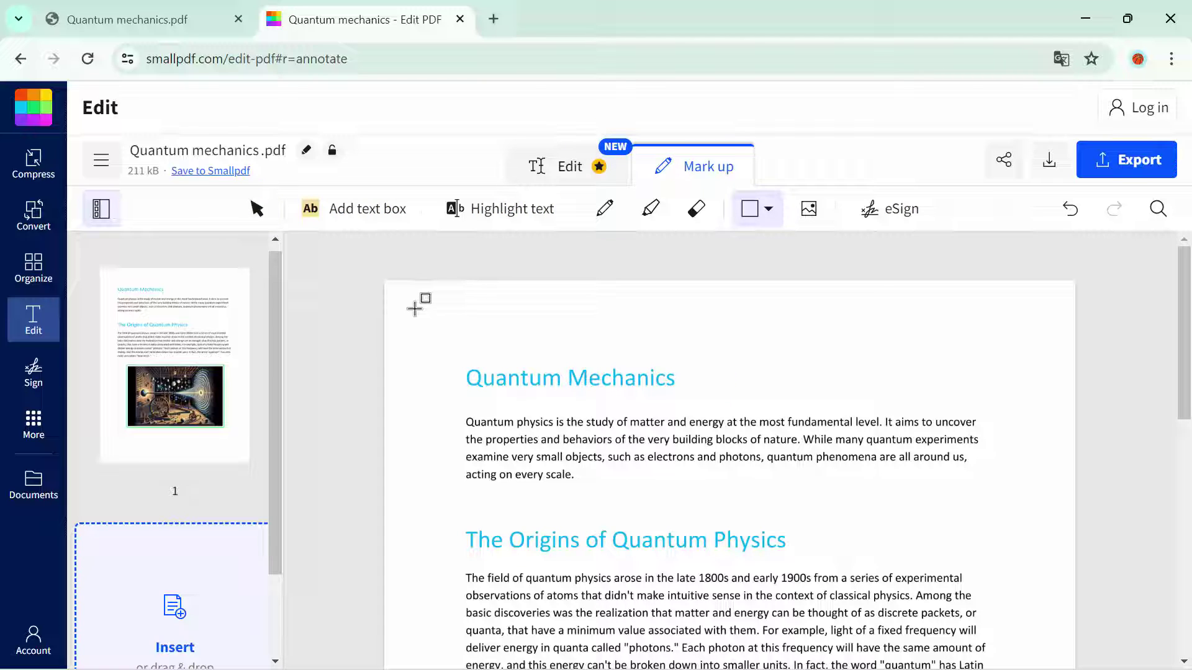
{"action": "mouse_move", "coordinate": [414, 309]}
{"action": "left_mouse_down"}
{"action": "mouse_move", "coordinate": [775, 452]}
{"action": "mouse_move", "coordinate": [1049, 512]}
{"action": "mouse_move", "coordinate": [1053, 646]}
{"action": "mouse_move", "coordinate": [1028, 667]}
{"action": "mouse_move", "coordinate": [1044, 668]}
{"action": "left_mouse_up"}
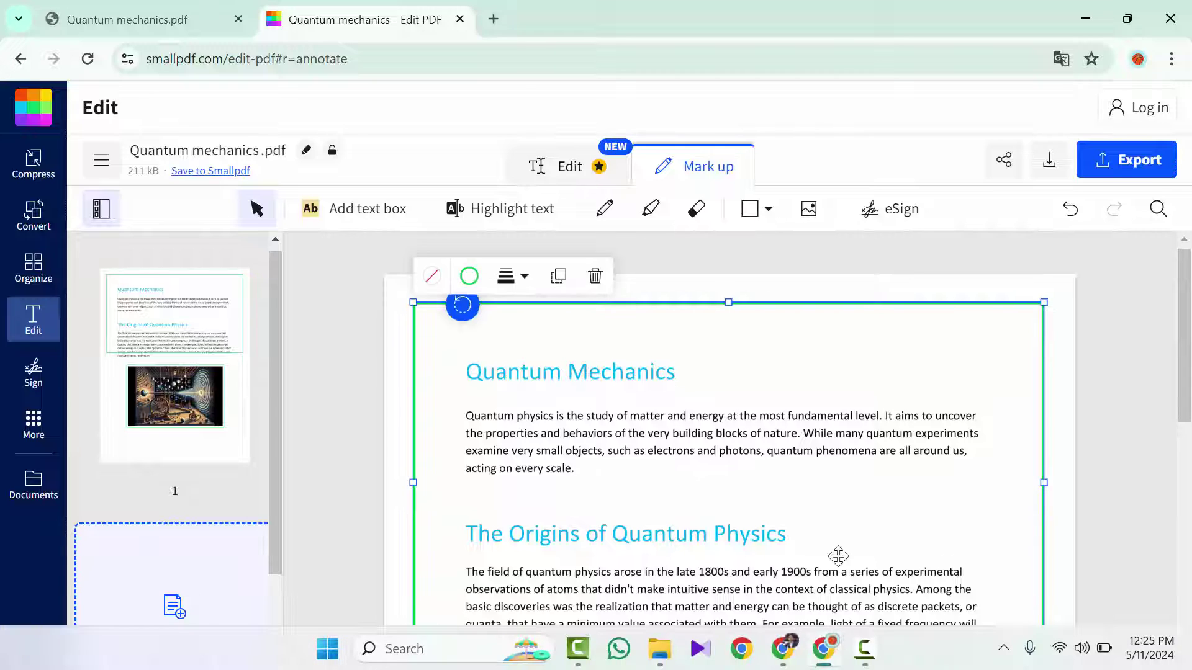
{"action": "scroll", "coordinate": [736, 448], "scroll_direction": "down", "scroll_amount": 4}
{"action": "left_click_drag", "start_coordinate": [729, 429], "coordinate": [742, 669]}
{"action": "scroll", "coordinate": [770, 556], "scroll_direction": "down", "scroll_amount": 3}
{"action": "scroll", "coordinate": [769, 555], "scroll_direction": "down", "scroll_amount": 2}
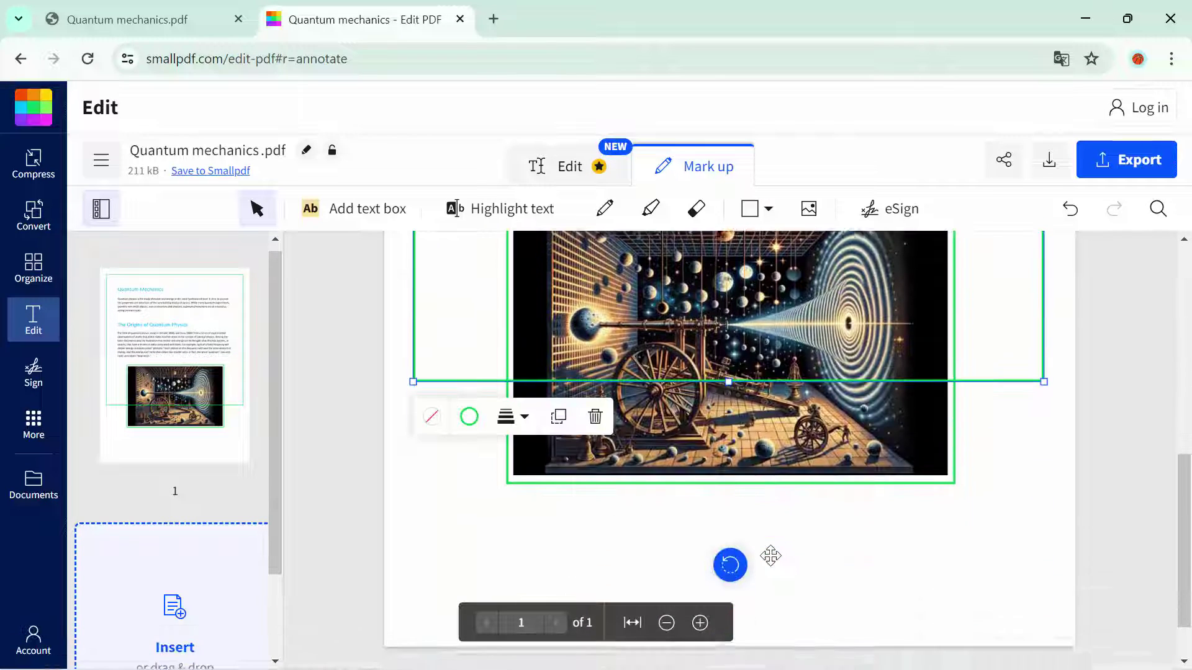
{"action": "left_click_drag", "start_coordinate": [725, 373], "coordinate": [756, 614]}
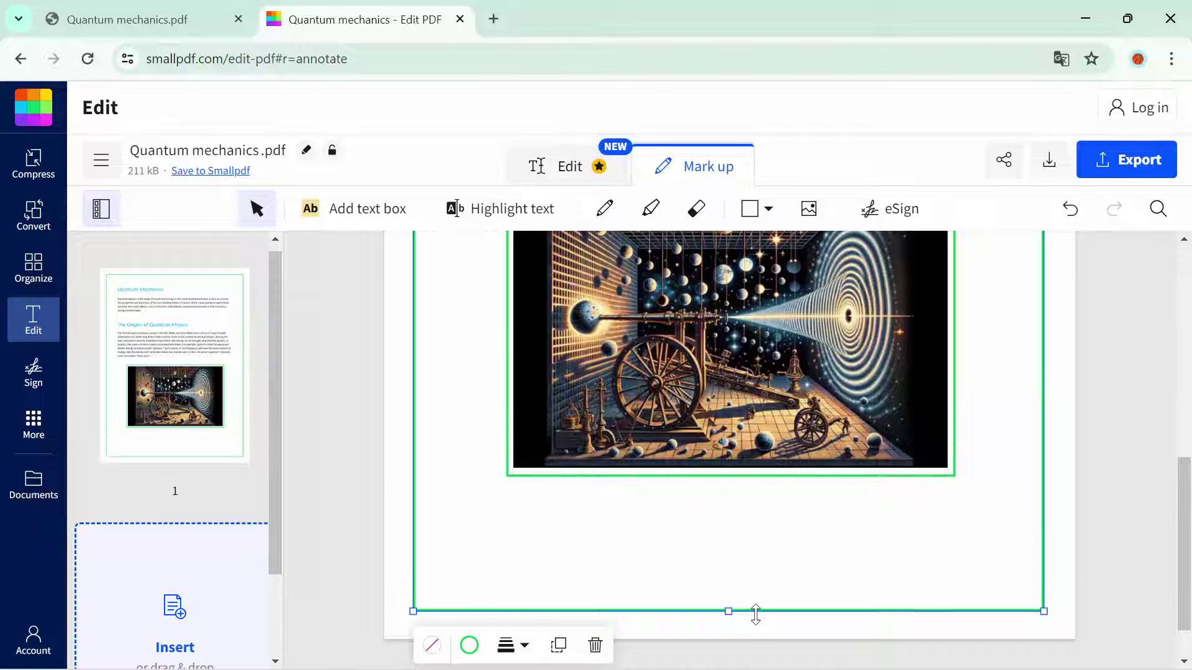
{"action": "scroll", "coordinate": [796, 474], "scroll_direction": "up", "scroll_amount": 1}
{"action": "scroll", "coordinate": [795, 474], "scroll_direction": "up", "scroll_amount": 9}
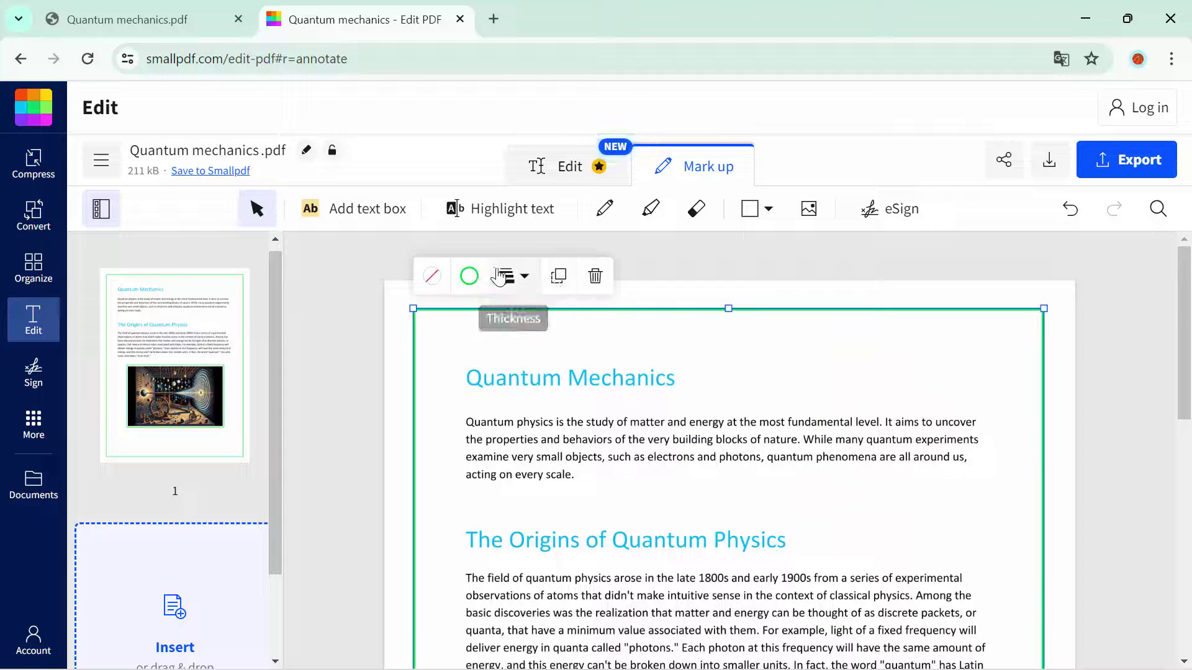
Make the page-wide rectangle's outline black.
{"action": "left_click", "coordinate": [469, 279]}
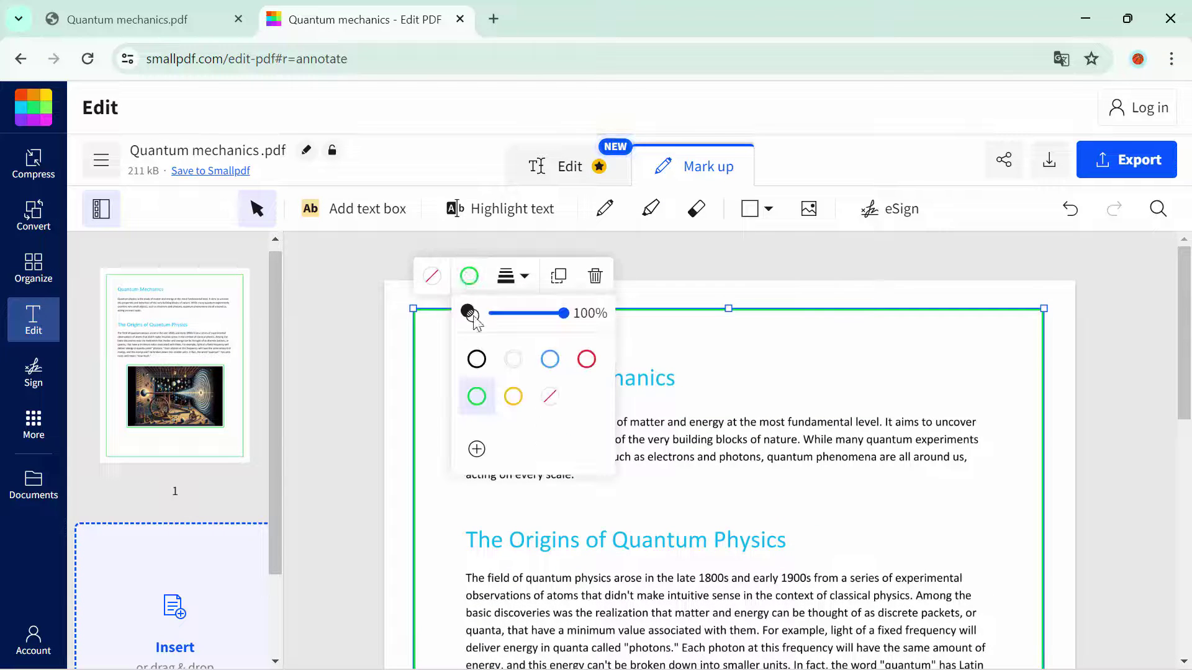
{"action": "left_click", "coordinate": [473, 360]}
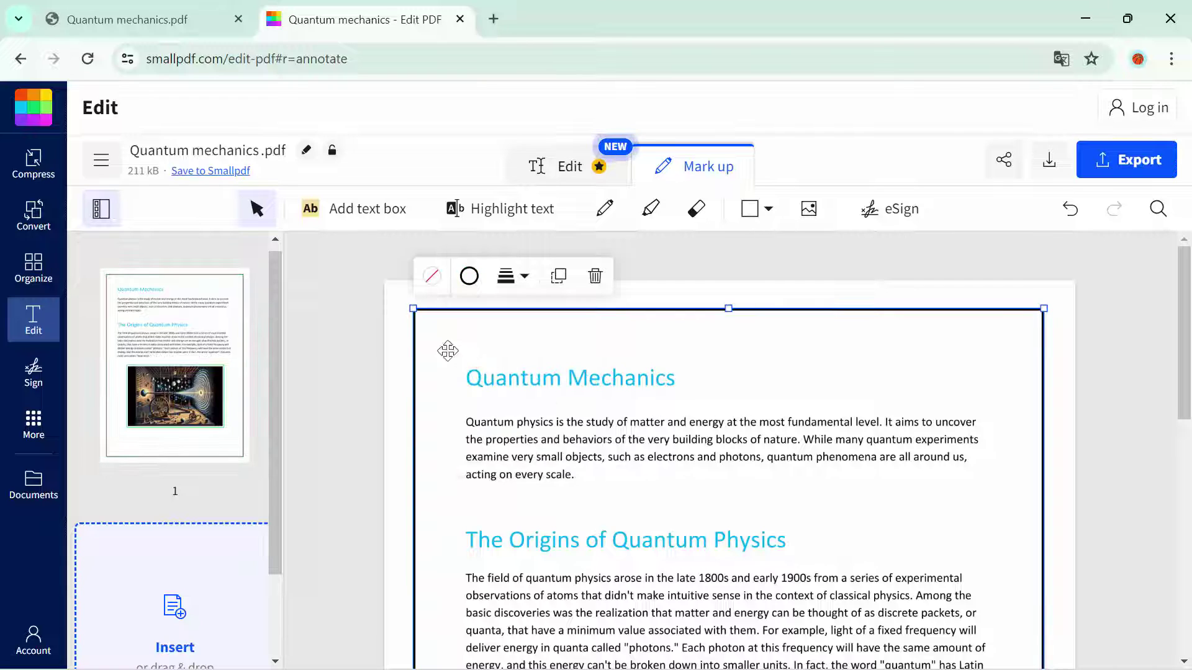
{"action": "left_click", "coordinate": [352, 321]}
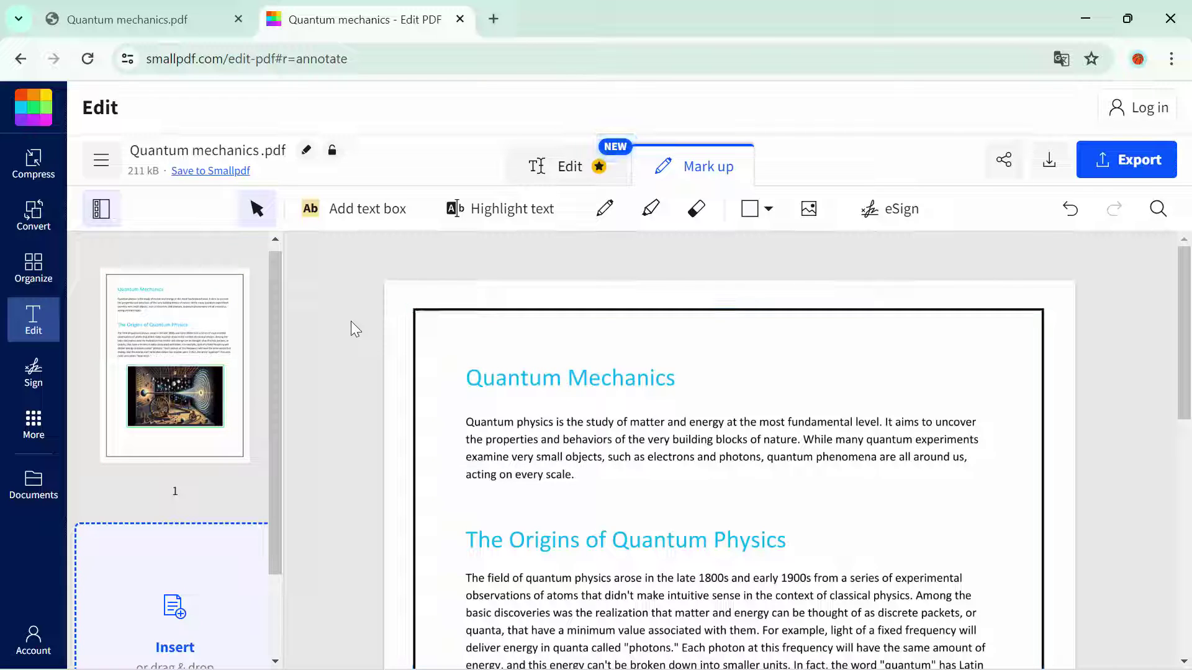
Reduce the page rectangle's border thickness to 1px.
{"action": "left_click", "coordinate": [570, 310]}
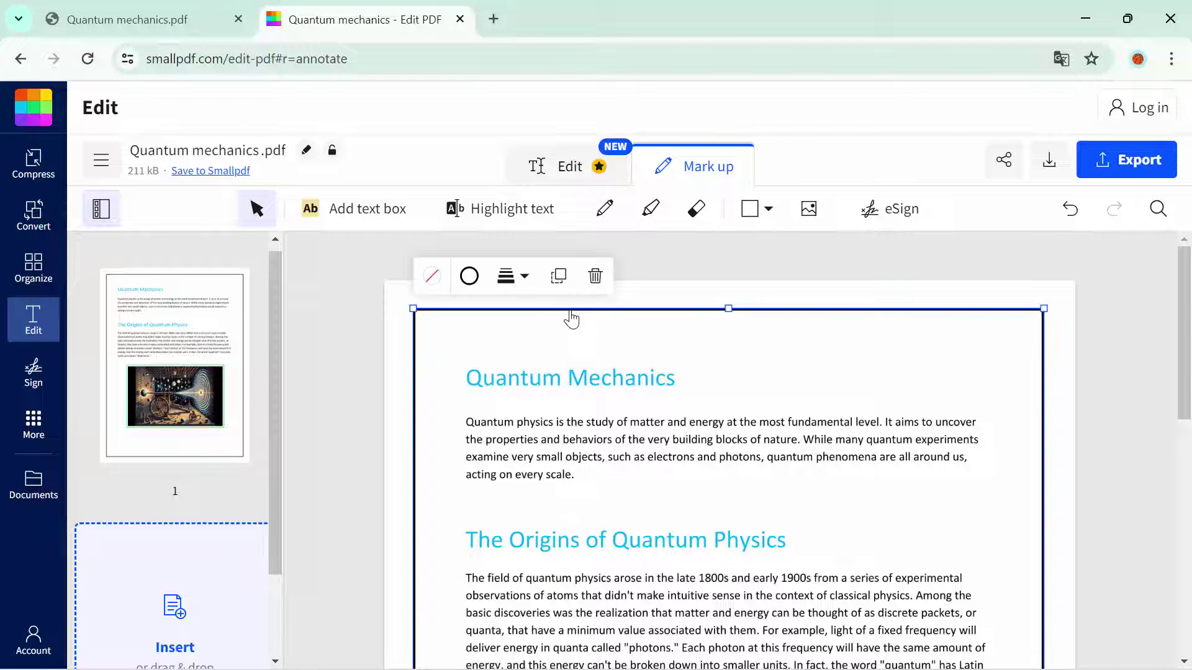
{"action": "left_click", "coordinate": [507, 276]}
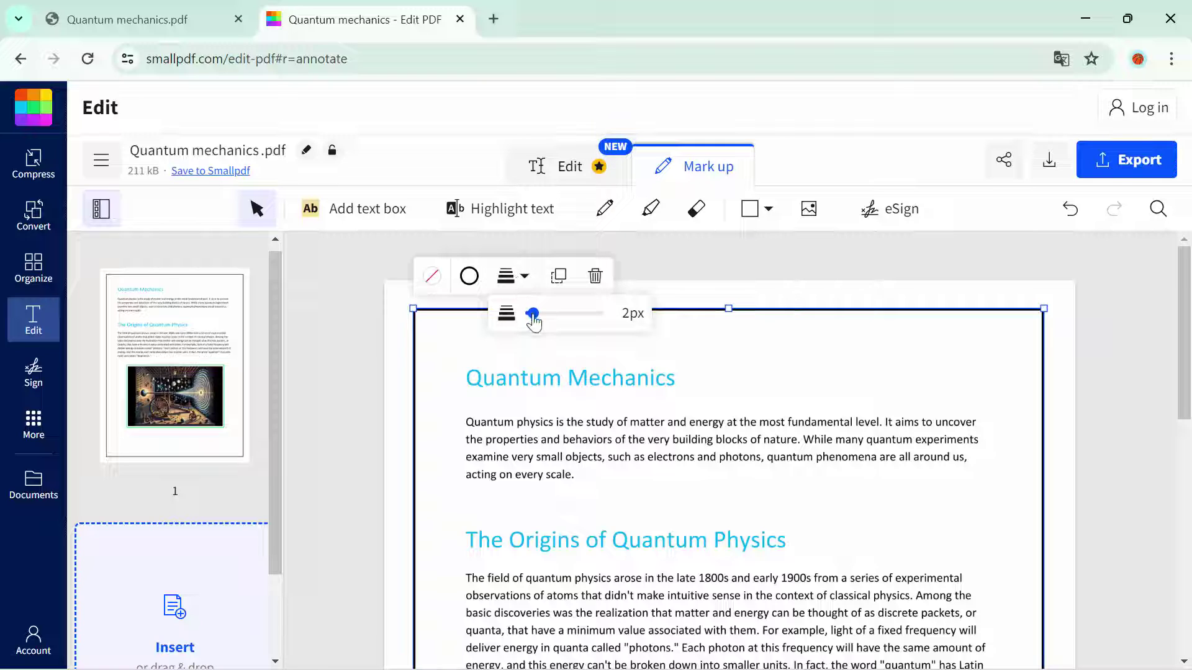
{"action": "left_click_drag", "start_coordinate": [533, 321], "coordinate": [532, 322]}
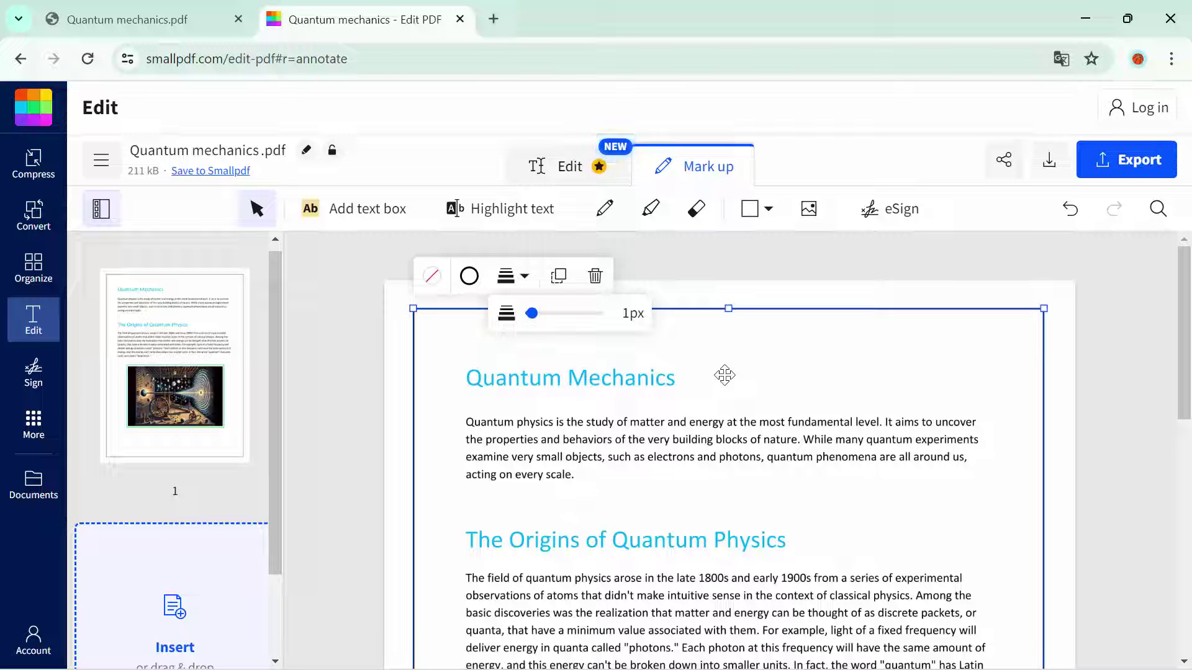
Review the annotated page, then export it with Download PDF as Quantum mechanics.pdf.
{"action": "scroll", "coordinate": [832, 395], "scroll_direction": "down", "scroll_amount": 1}
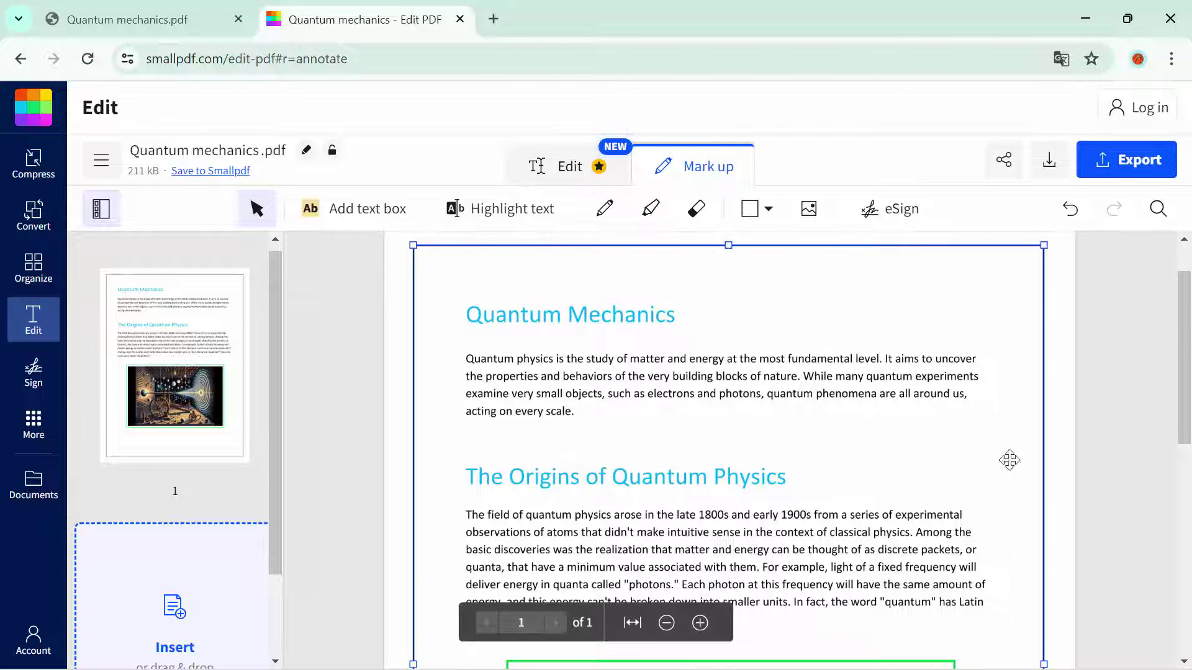
{"action": "scroll", "coordinate": [1111, 496], "scroll_direction": "down", "scroll_amount": 9}
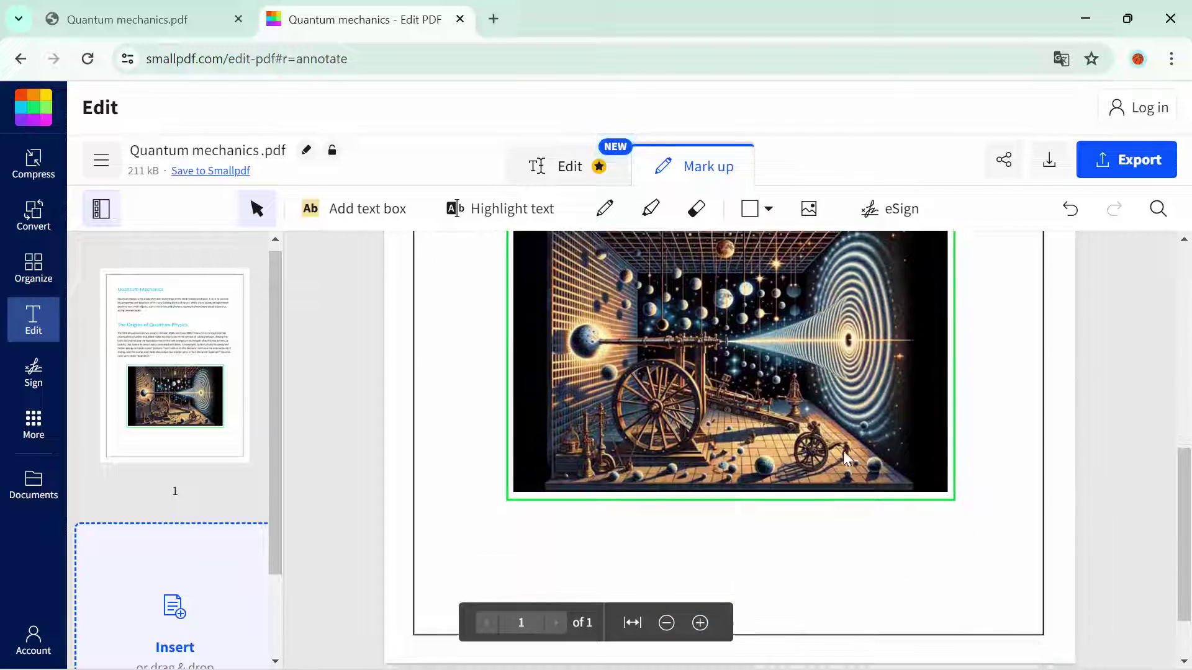
{"action": "scroll", "coordinate": [820, 456], "scroll_direction": "up", "scroll_amount": 2}
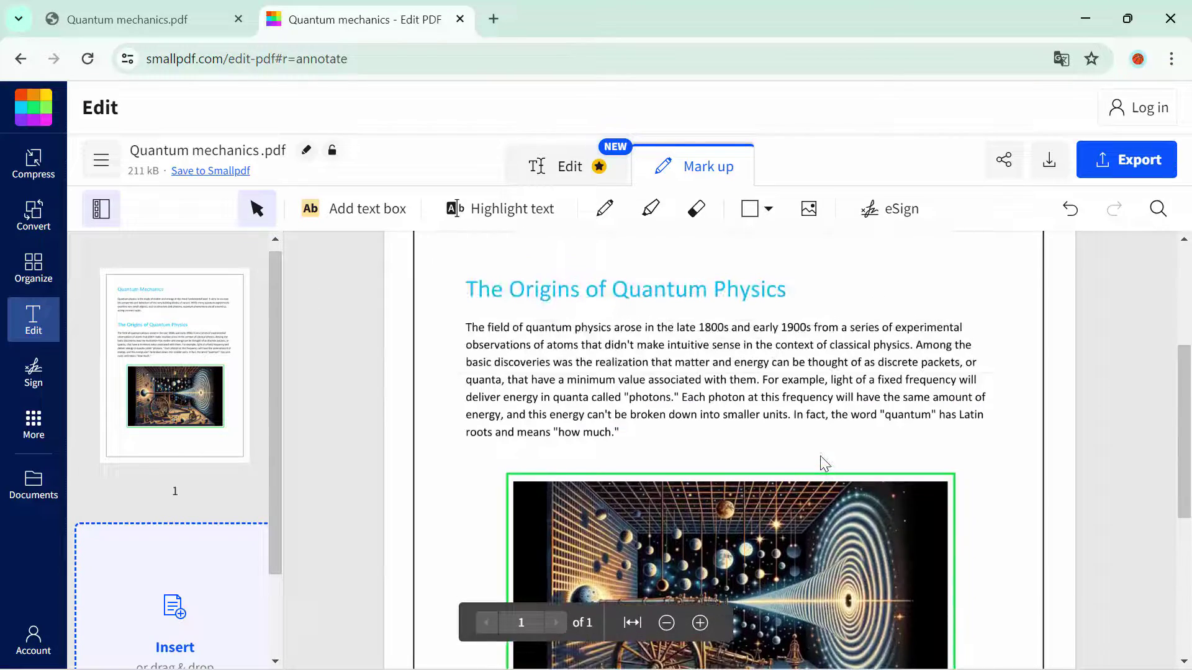
{"action": "scroll", "coordinate": [821, 456], "scroll_direction": "down", "scroll_amount": 5}
{"action": "scroll", "coordinate": [821, 455], "scroll_direction": "up", "scroll_amount": 8}
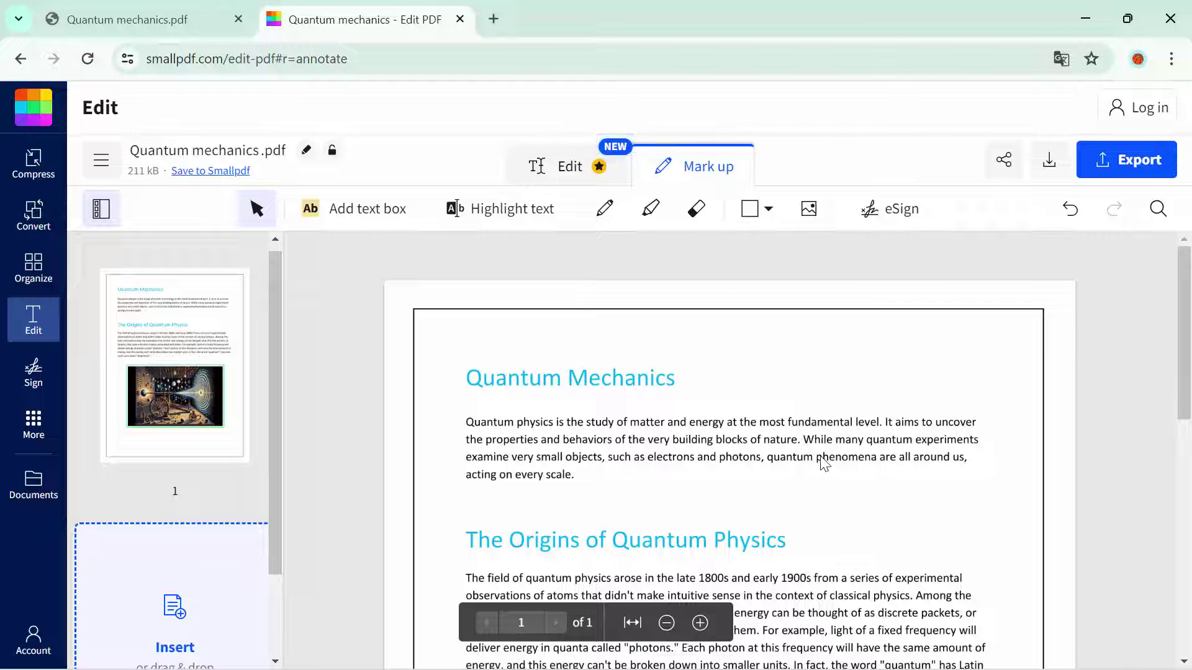
{"action": "left_click", "coordinate": [1120, 160]}
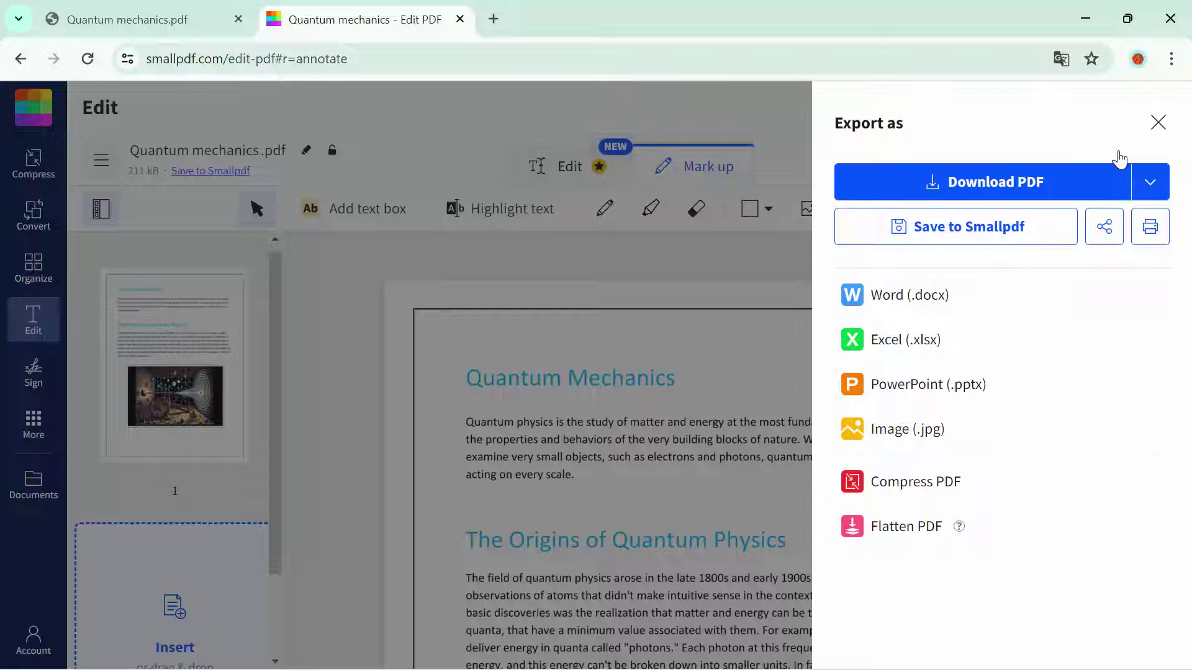
{"action": "left_click", "coordinate": [1026, 194]}
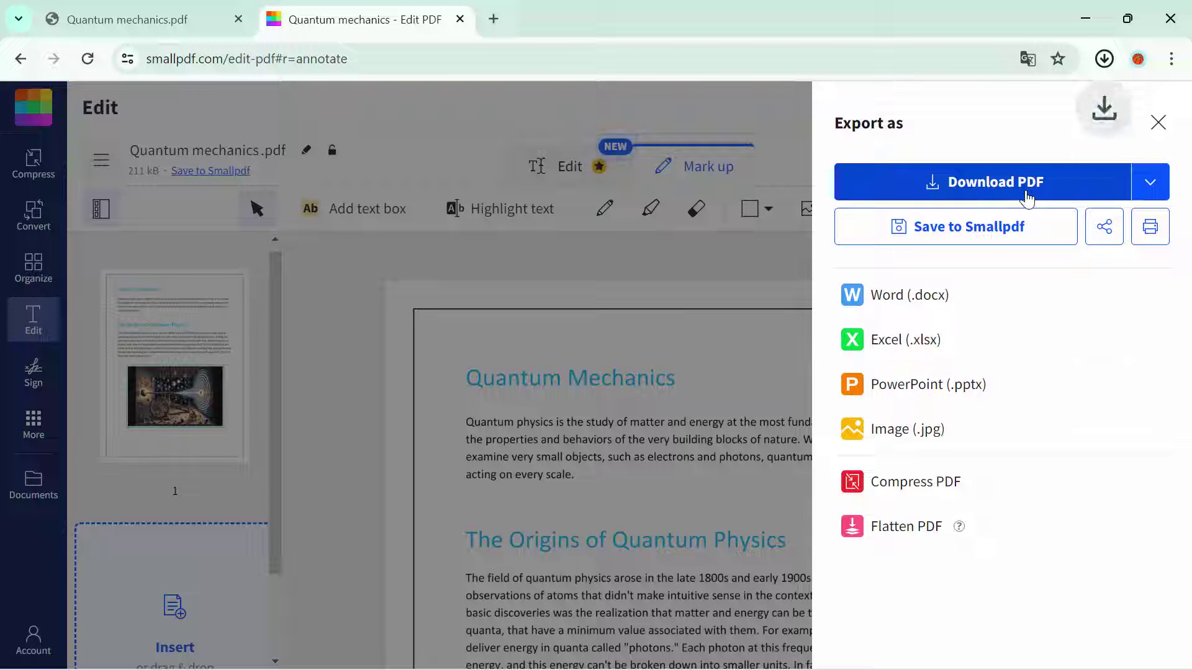
{"action": "mouse_move", "coordinate": [1000, 112]}
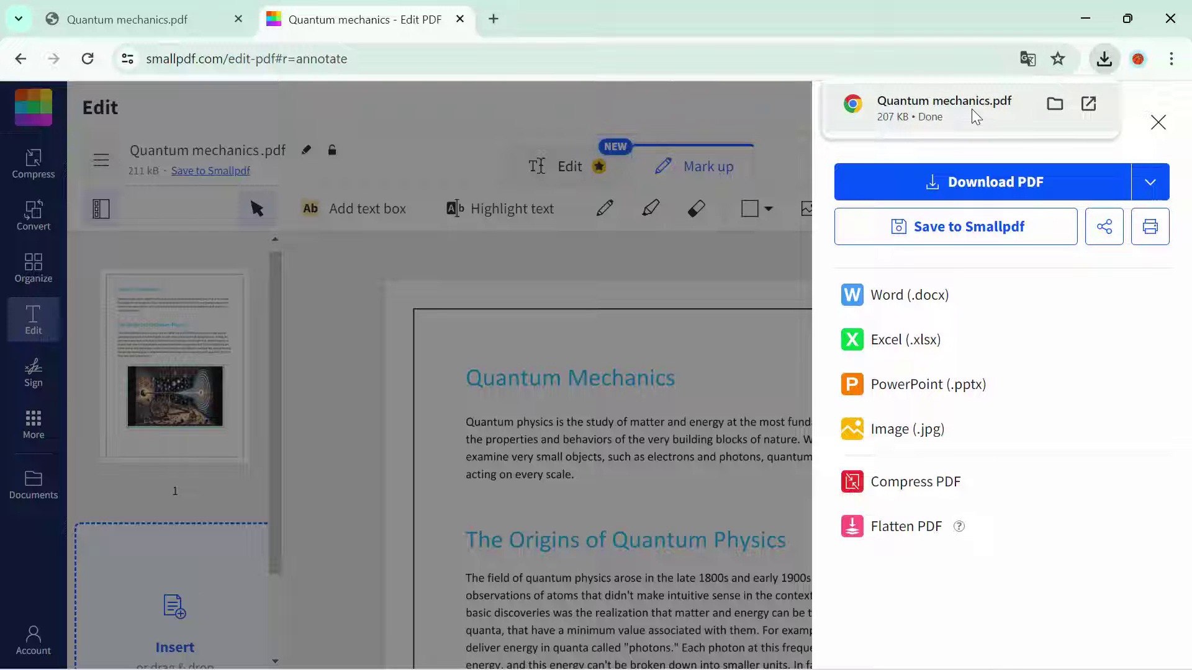
Open the downloaded Quantum mechanics.pdf and scroll to check the green and black borders.
{"action": "left_click", "coordinate": [972, 111]}
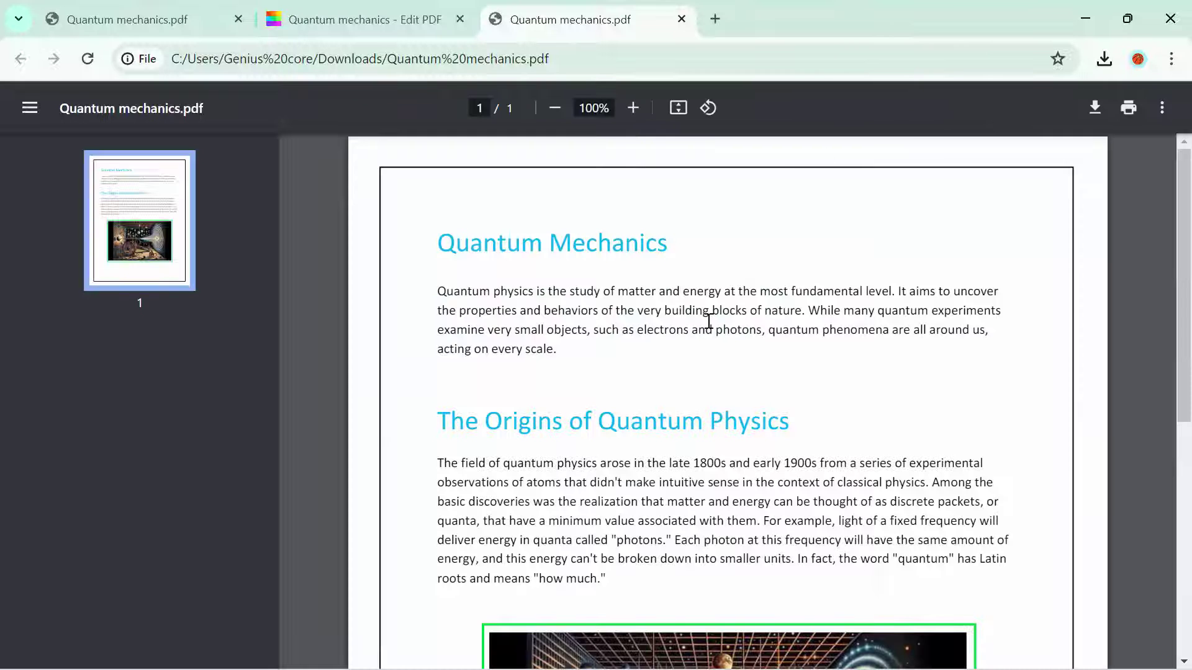
{"action": "scroll", "coordinate": [705, 314], "scroll_direction": "down", "scroll_amount": 7}
{"action": "scroll", "coordinate": [708, 321], "scroll_direction": "up", "scroll_amount": 7}
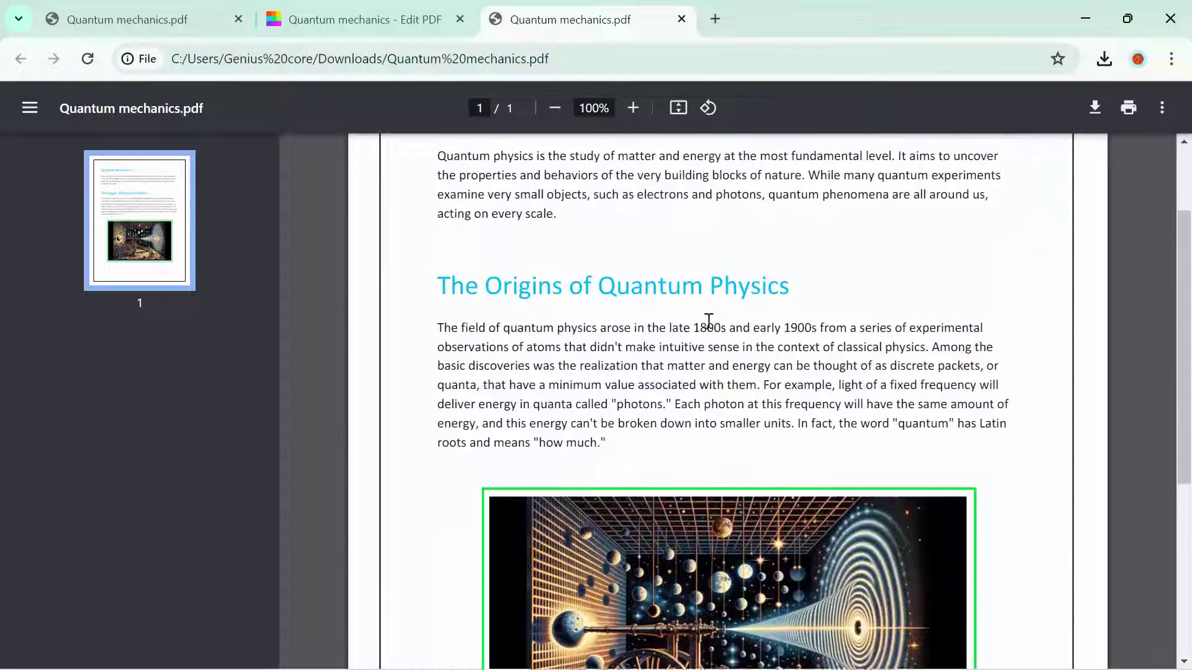
{"action": "scroll", "coordinate": [708, 321], "scroll_direction": "down", "scroll_amount": 3}
{"action": "scroll", "coordinate": [709, 321], "scroll_direction": "down", "scroll_amount": 4}
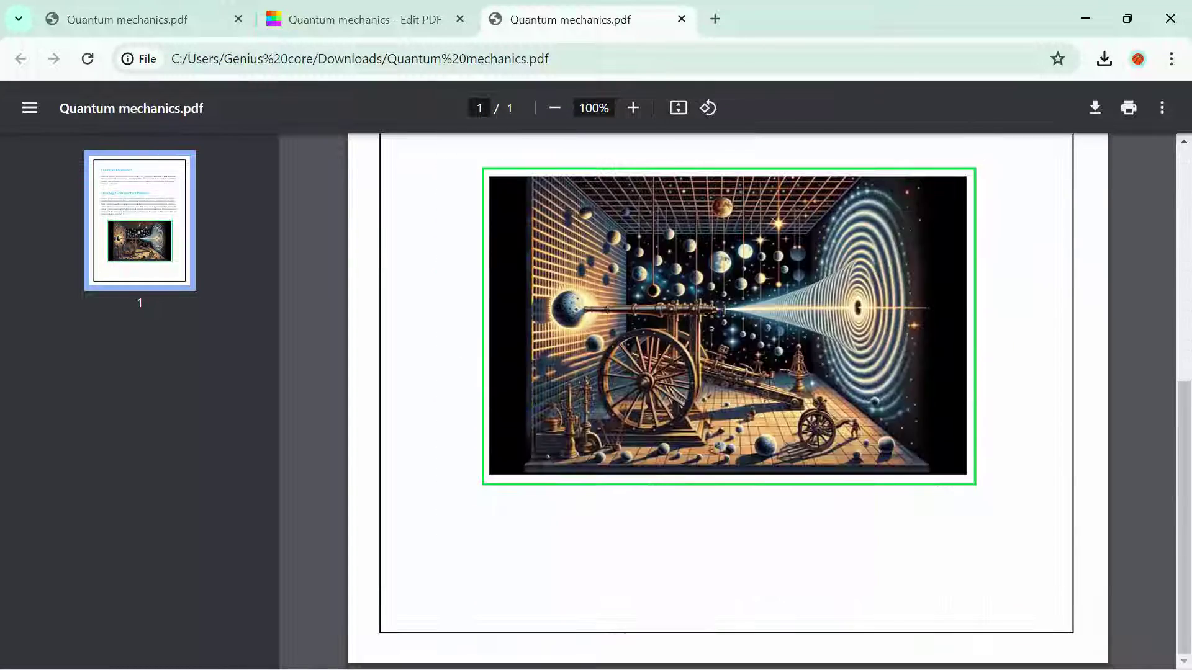